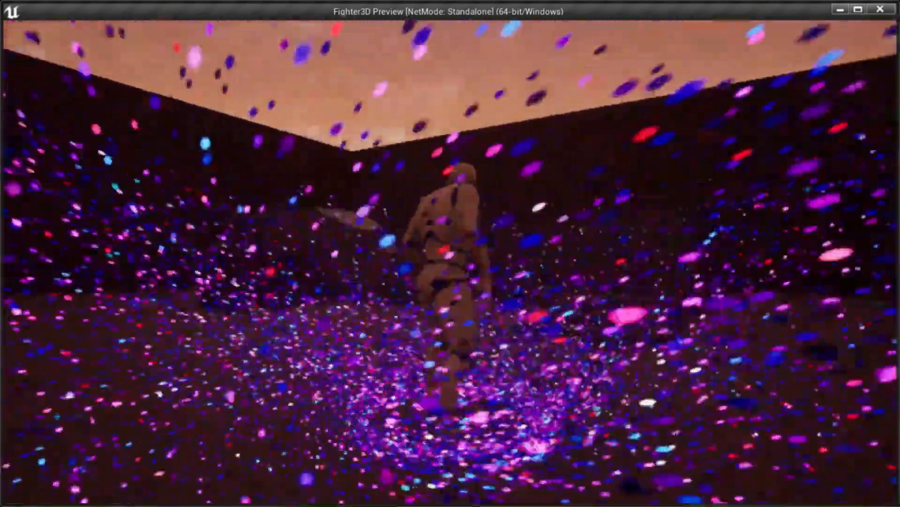
# - Run the character around the arena in the game preview to view the swirling particle effect from several sides
pyautogui.press('s')
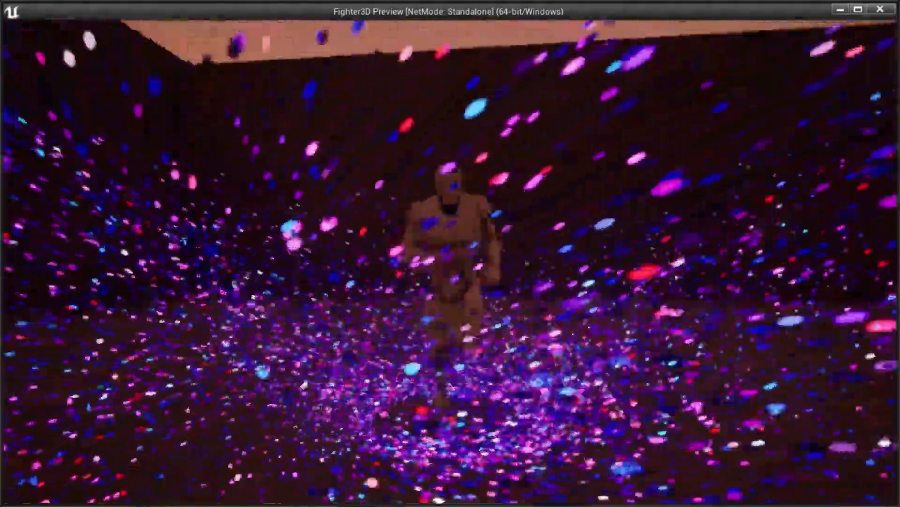
pyautogui.press('w')
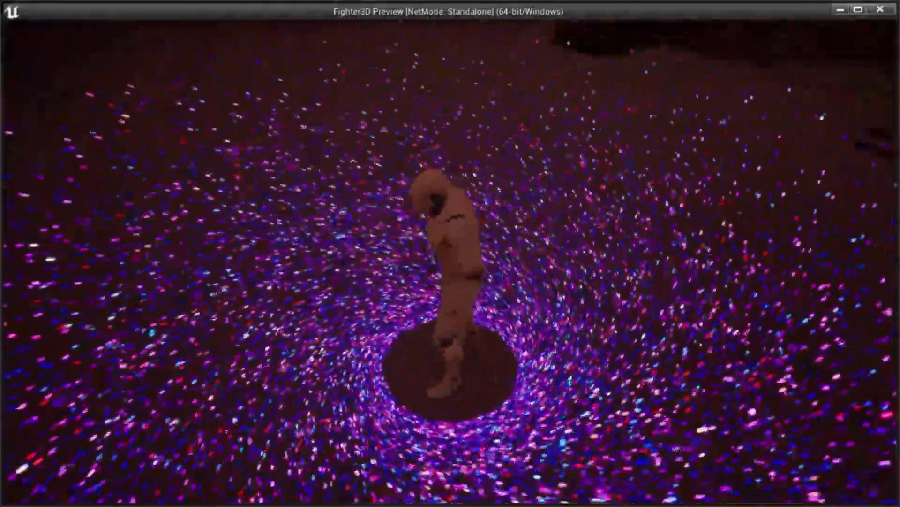
pyautogui.press('s')
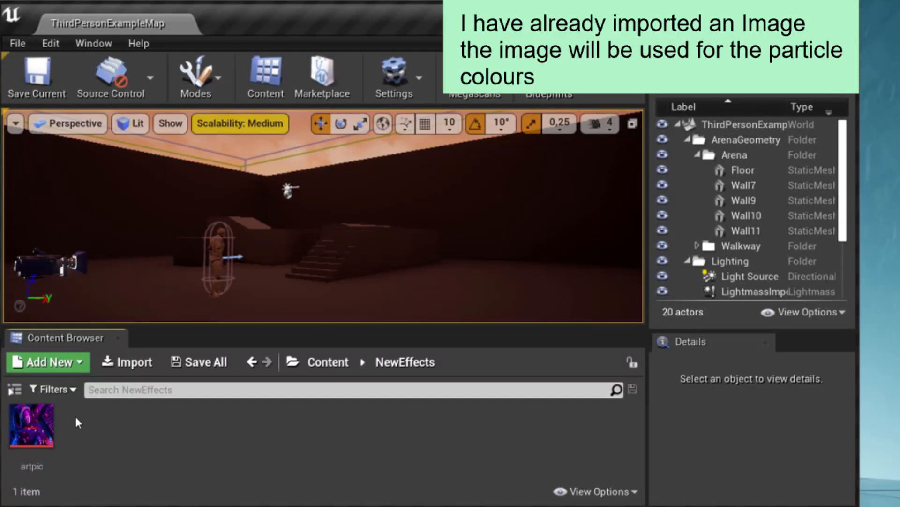
# - Create a Niagara emitter from the Empty template in the NewEffects folder and name it FirstFX
pyautogui.rightClick(75, 415)
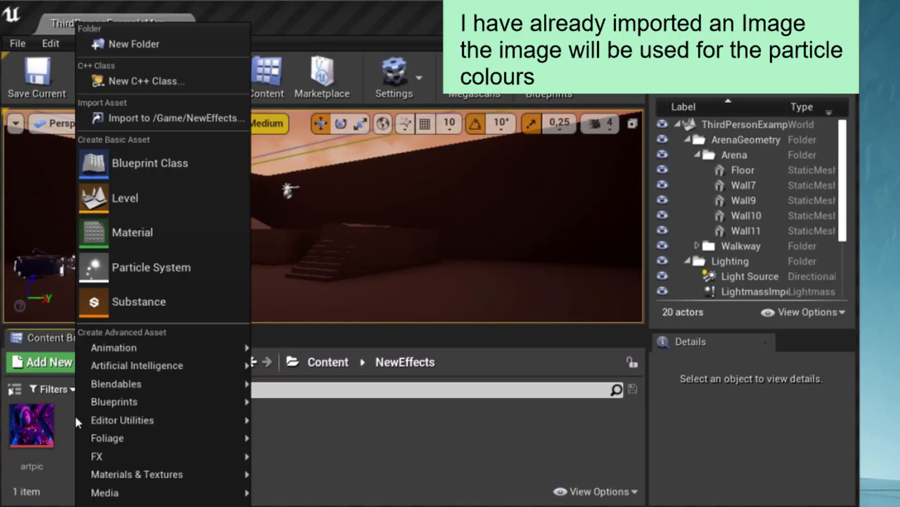
pyautogui.moveTo(123, 452)
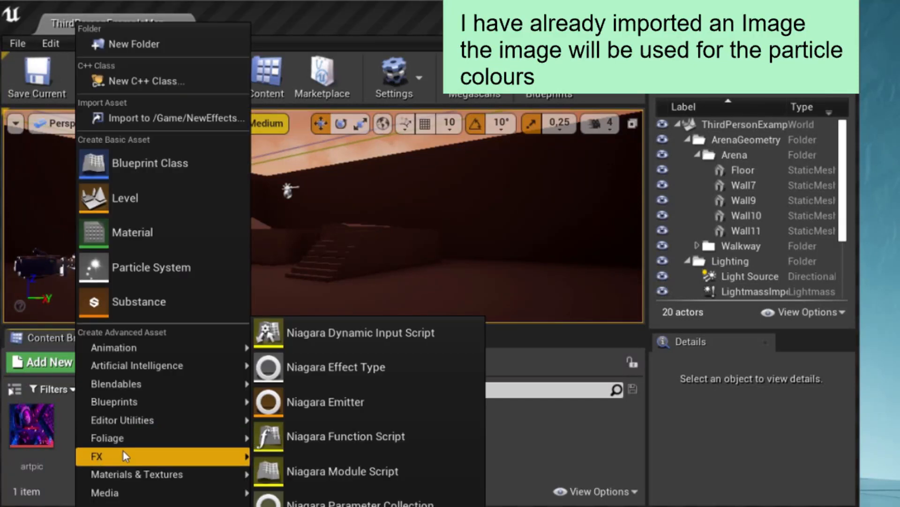
pyautogui.click(333, 402)
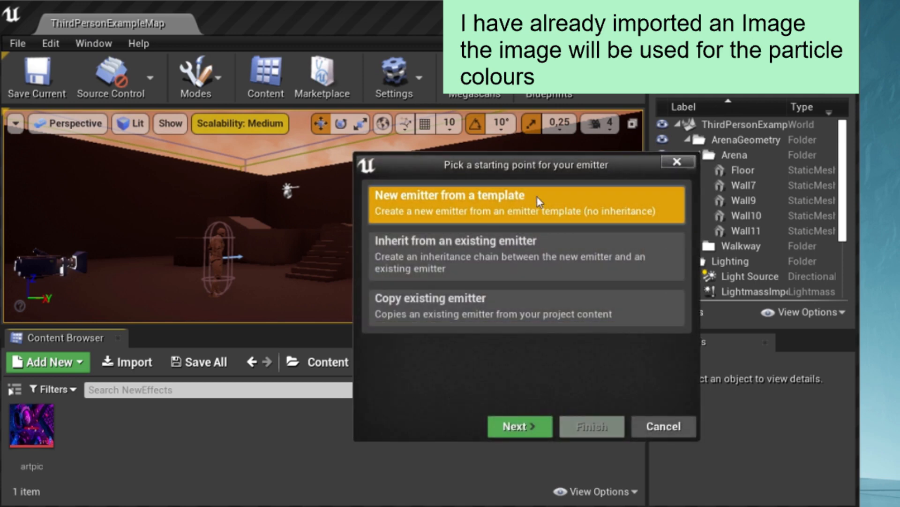
pyautogui.moveTo(533, 165); pyautogui.dragTo(435, 132)
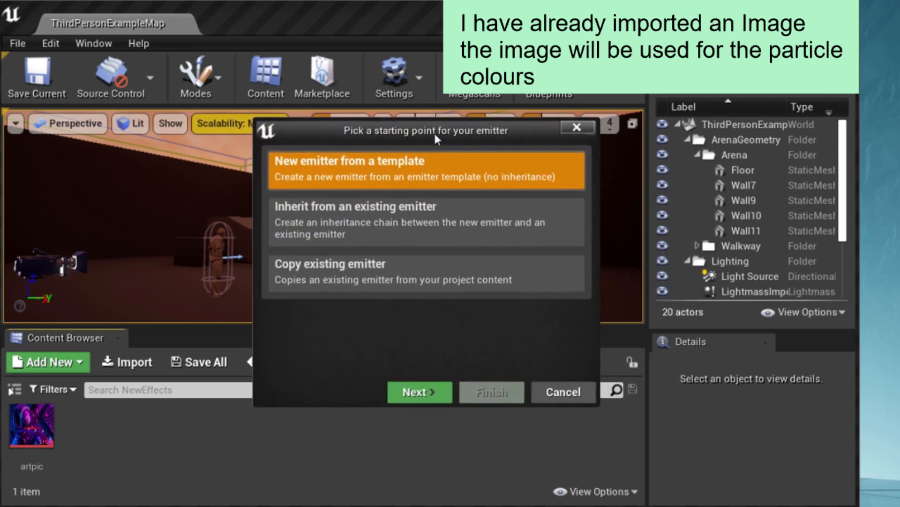
pyautogui.click(419, 394)
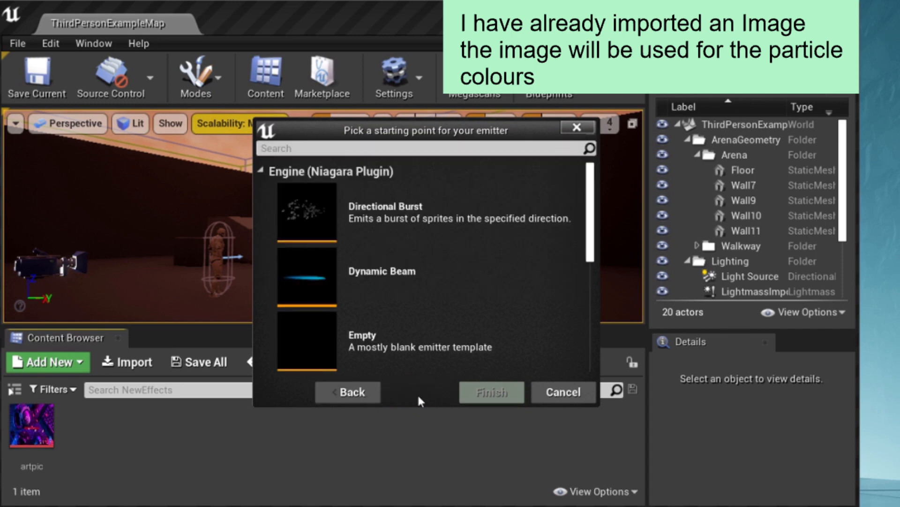
pyautogui.click(350, 340)
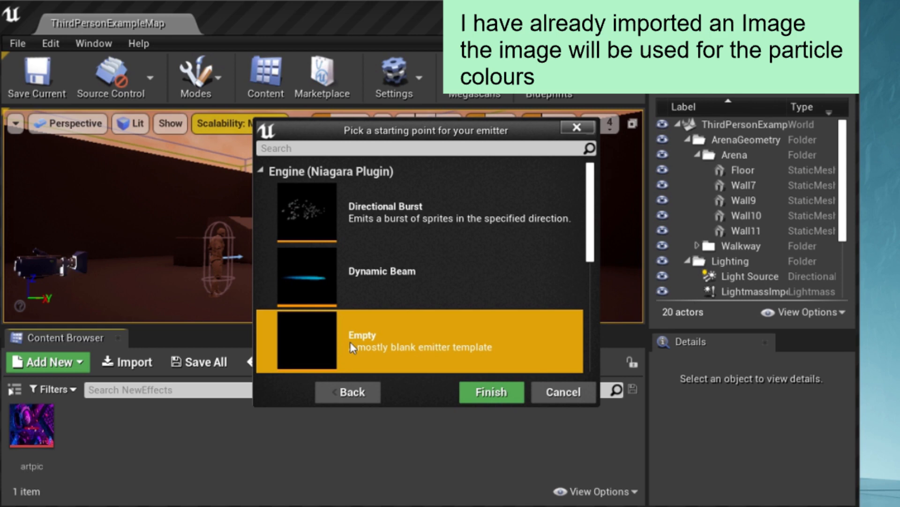
pyautogui.click(497, 392)
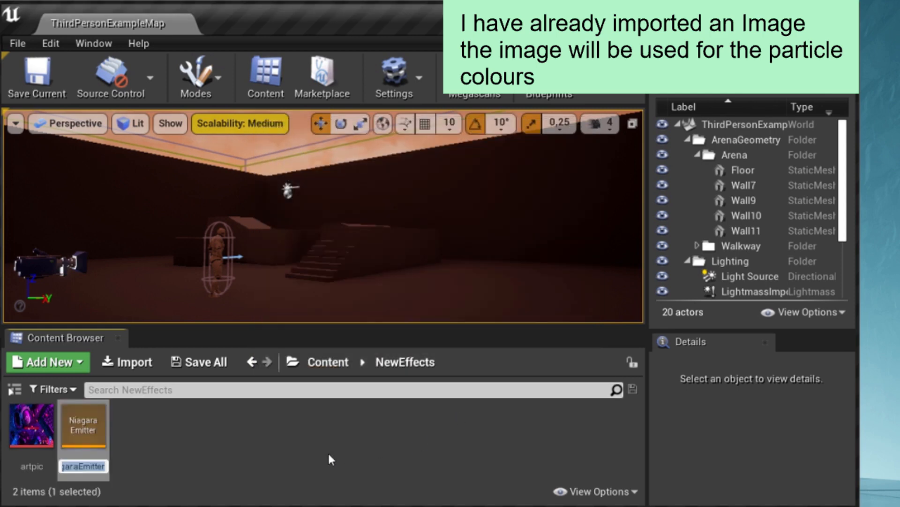
pyautogui.write('F')
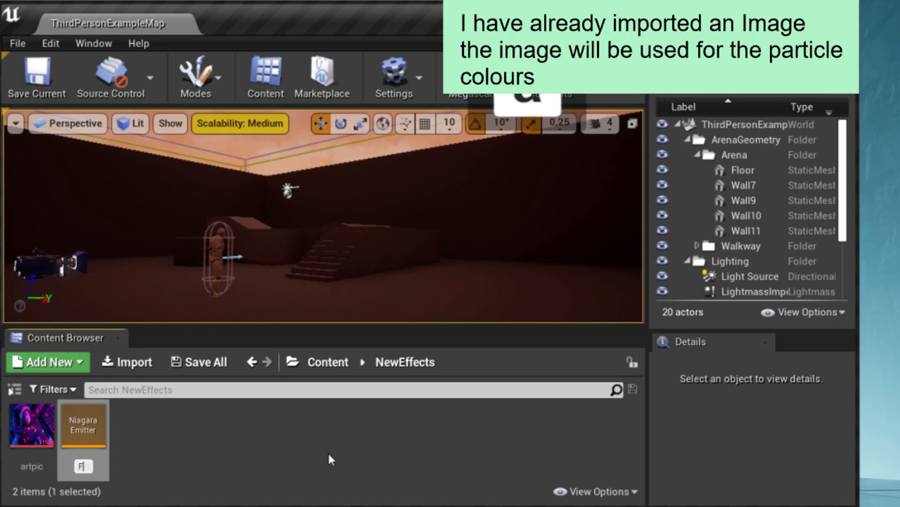
pyautogui.write('irst')
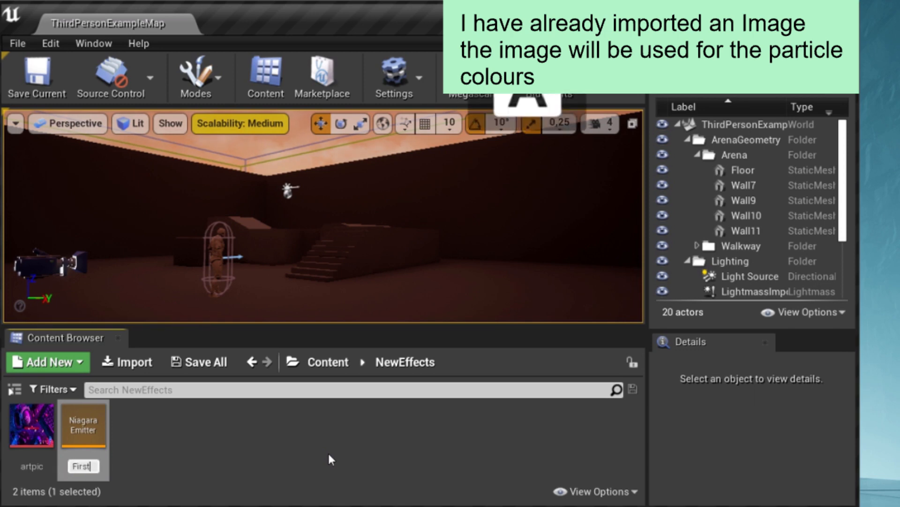
pyautogui.write('FX')
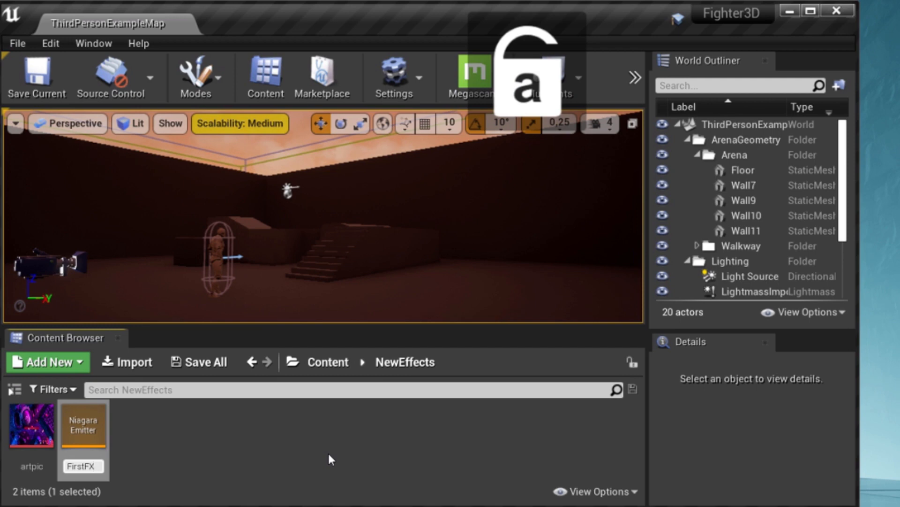
pyautogui.press('Return')
# - Save all unsaved content, including the new FirstFX emitter
pyautogui.click(196, 435)
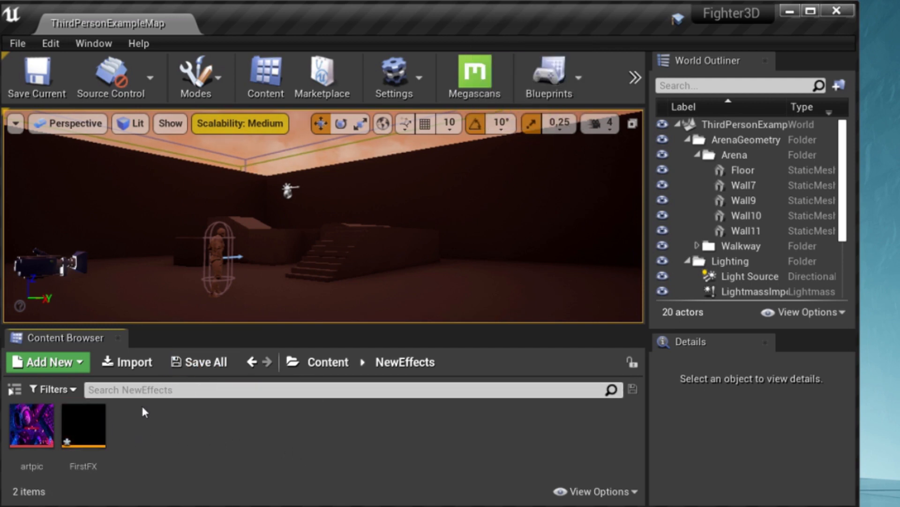
pyautogui.click(196, 360)
pyautogui.click(657, 455)
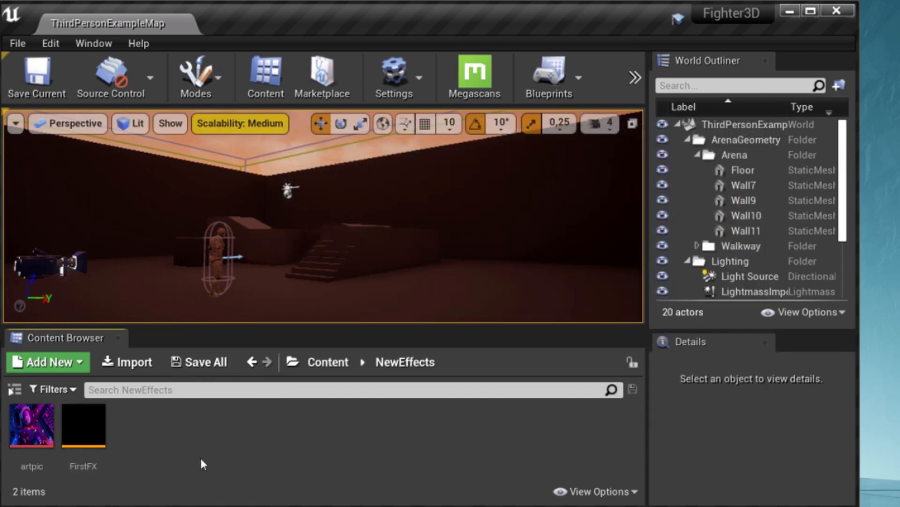
# - Open the FirstFX emitter, enable Local Space in its Emitter Properties and apply the change
pyautogui.doubleClick(82, 425)
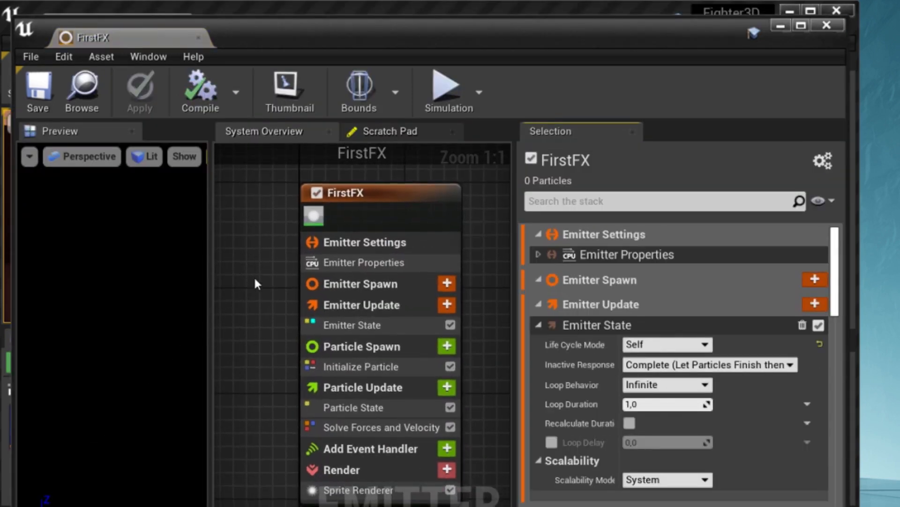
pyautogui.moveTo(263, 271); pyautogui.dragTo(233, 257, button='right')
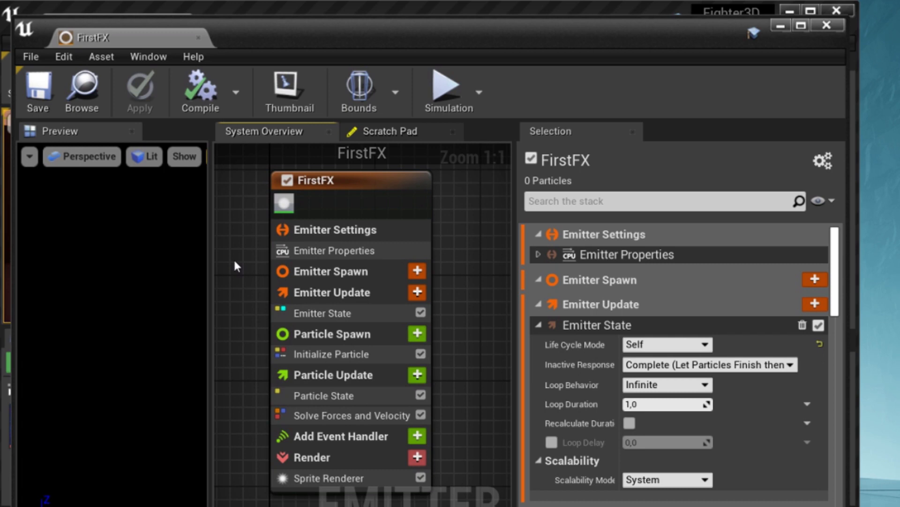
pyautogui.click(345, 250)
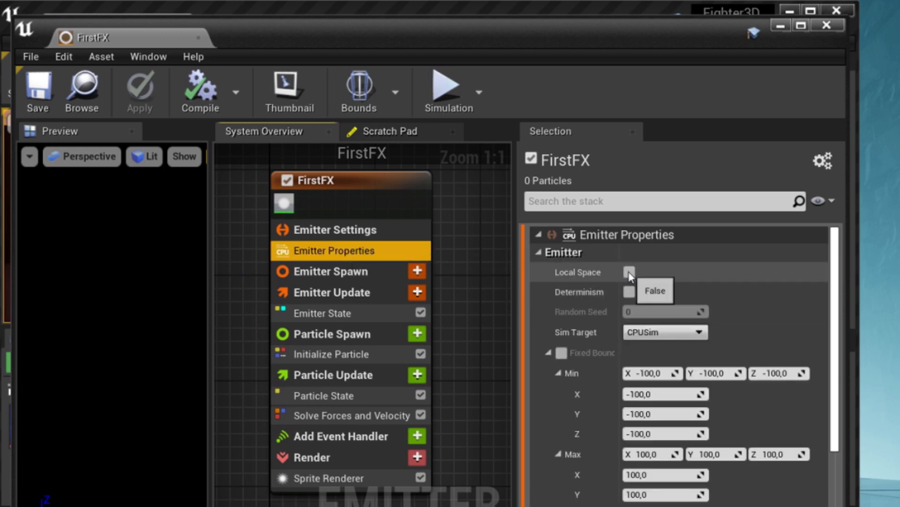
pyautogui.click(629, 272)
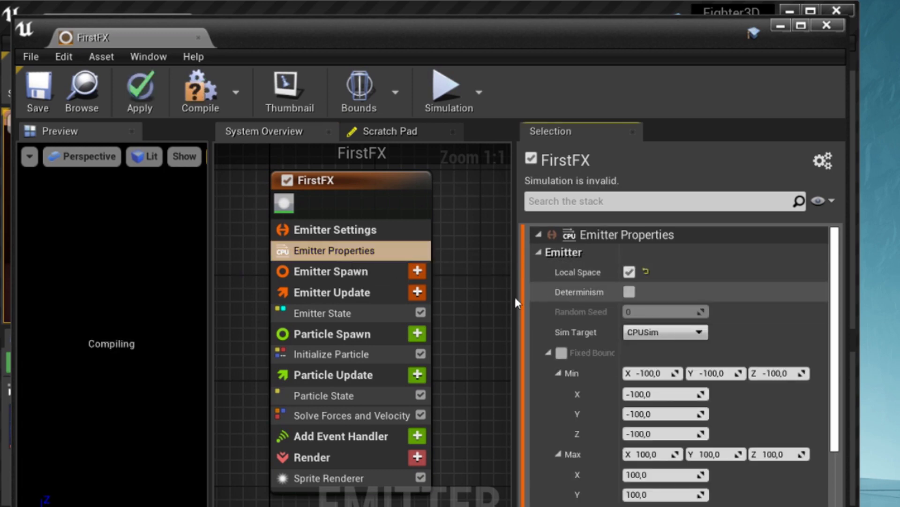
pyautogui.moveTo(461, 308); pyautogui.dragTo(466, 276, button='right')
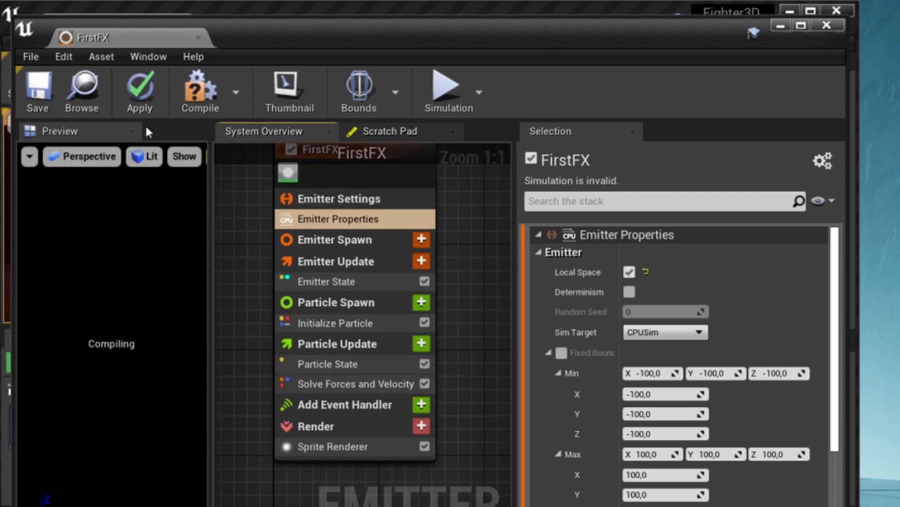
pyautogui.click(142, 96)
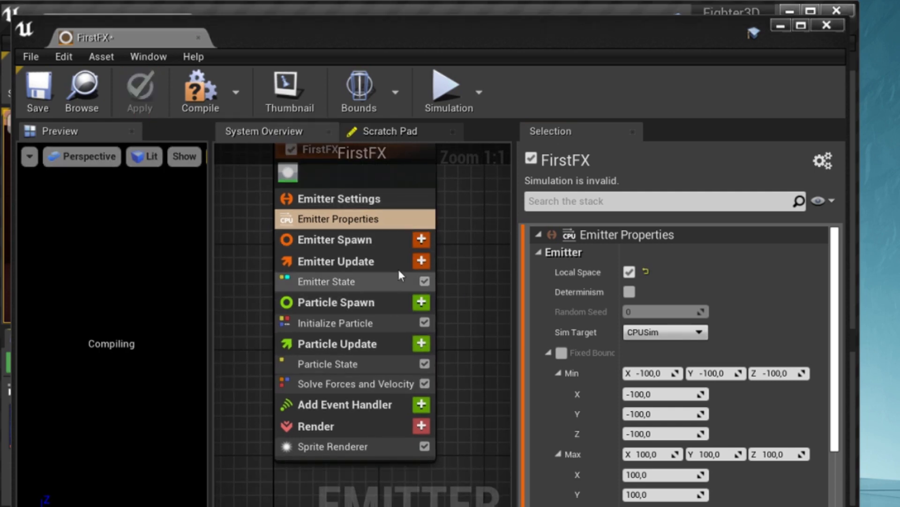
# - Add a Spawn Rate module with a rate of 1000 to Emitter Update, and apply and save the emitter
pyautogui.click(420, 265)
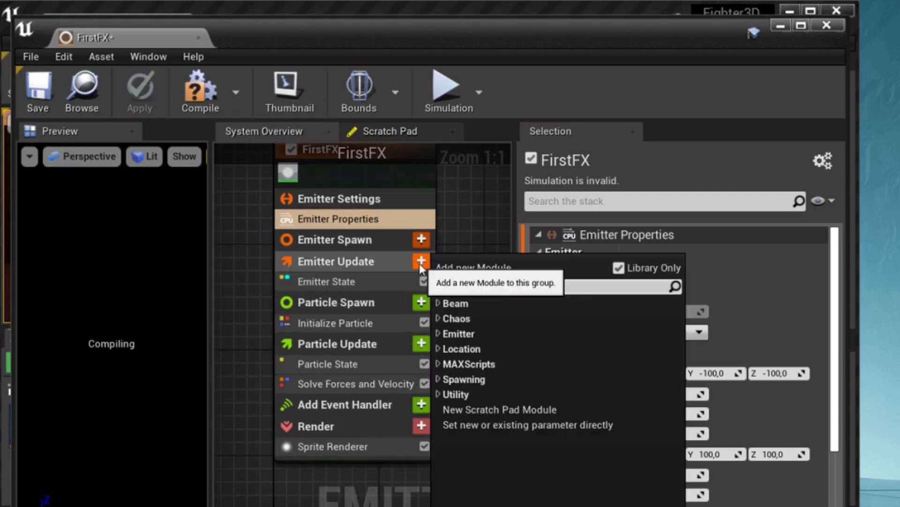
pyautogui.write('spa')
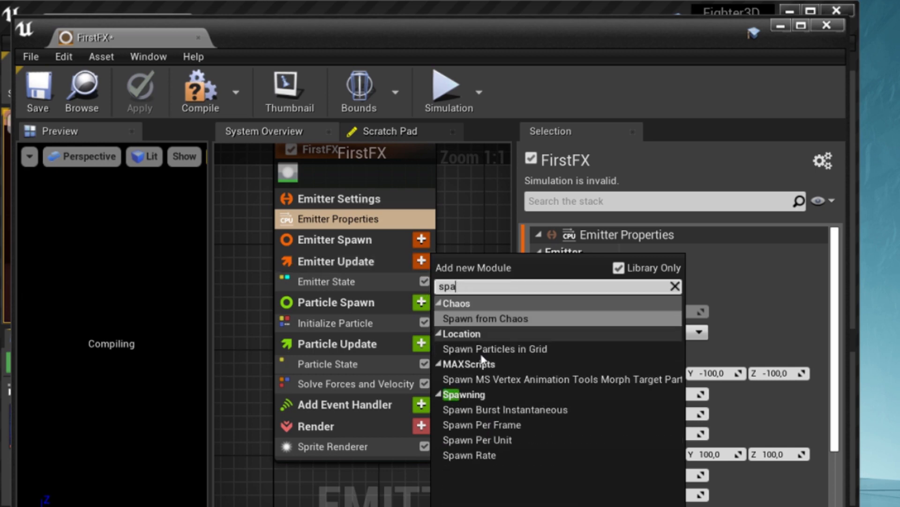
pyautogui.click(486, 453)
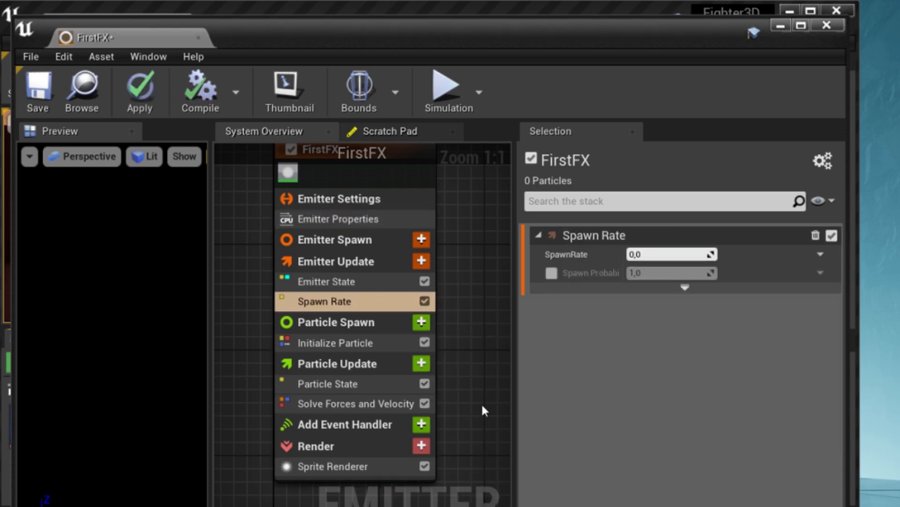
pyautogui.click(654, 254)
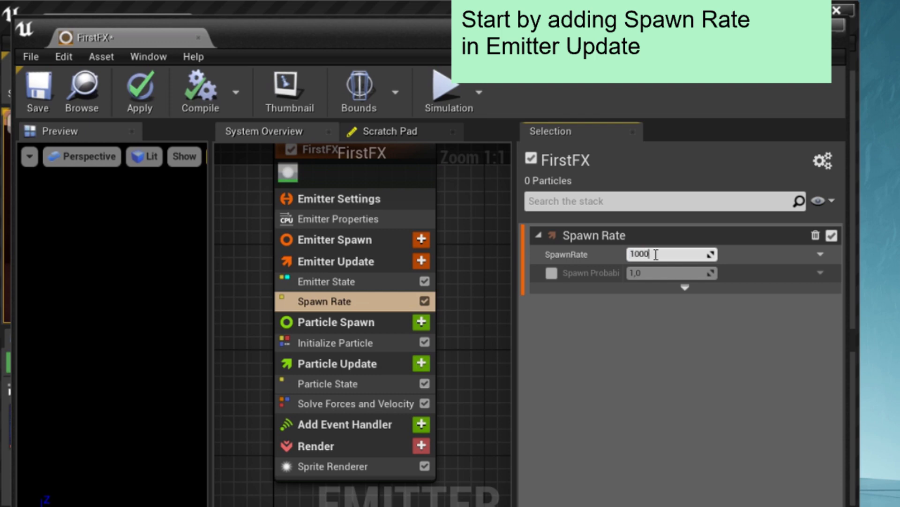
pyautogui.write('1000')
pyautogui.press('Return')
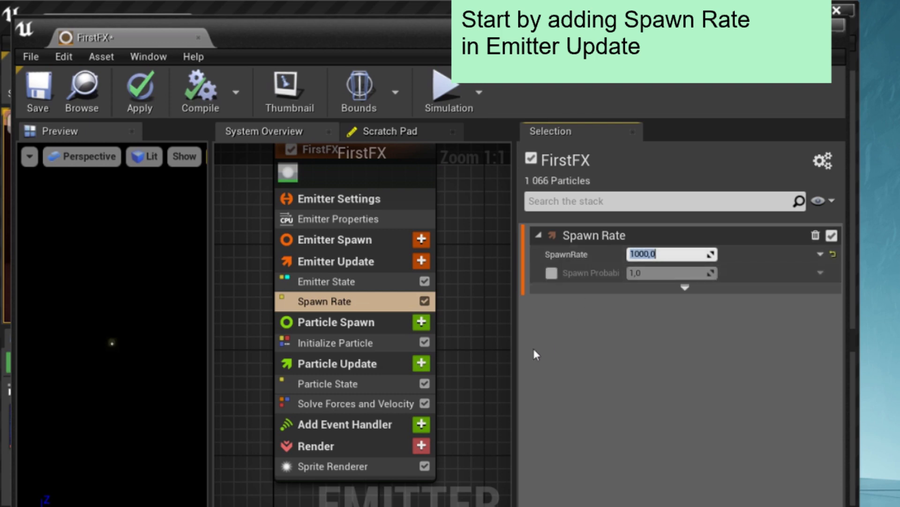
pyautogui.click(464, 413)
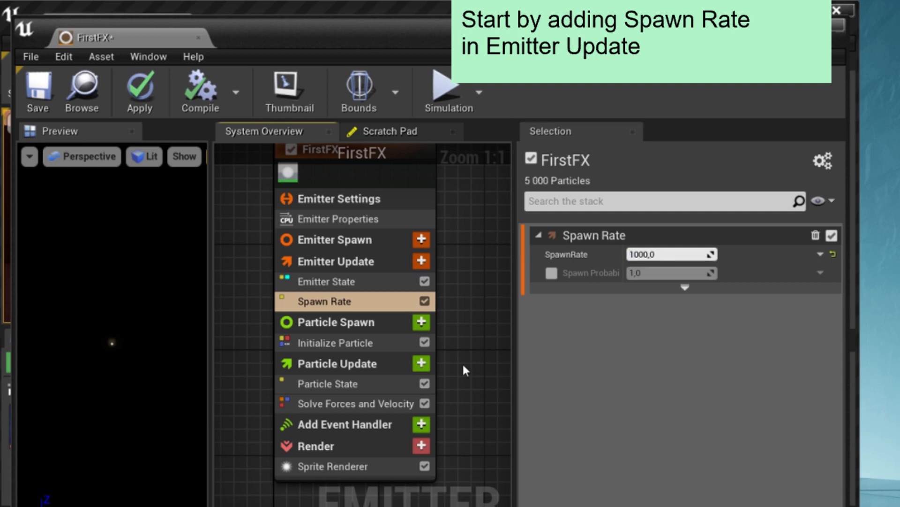
pyautogui.click(140, 89)
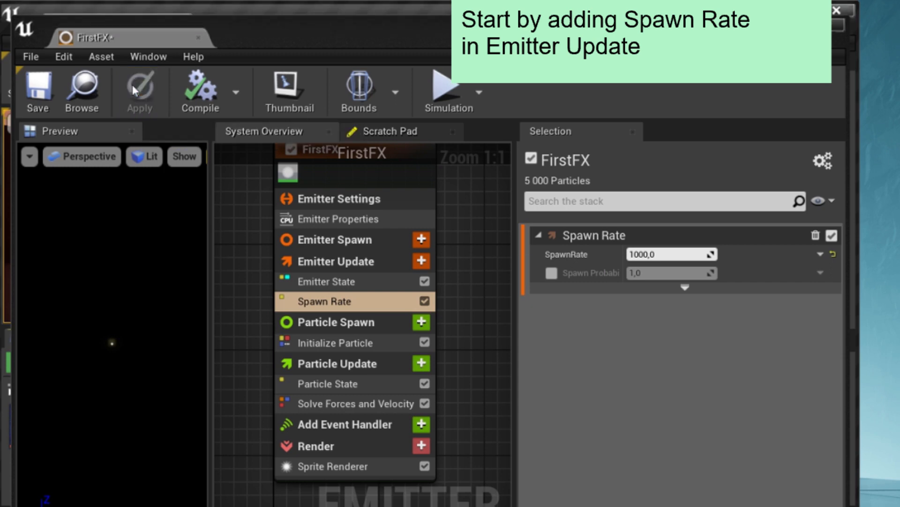
pyautogui.click(47, 89)
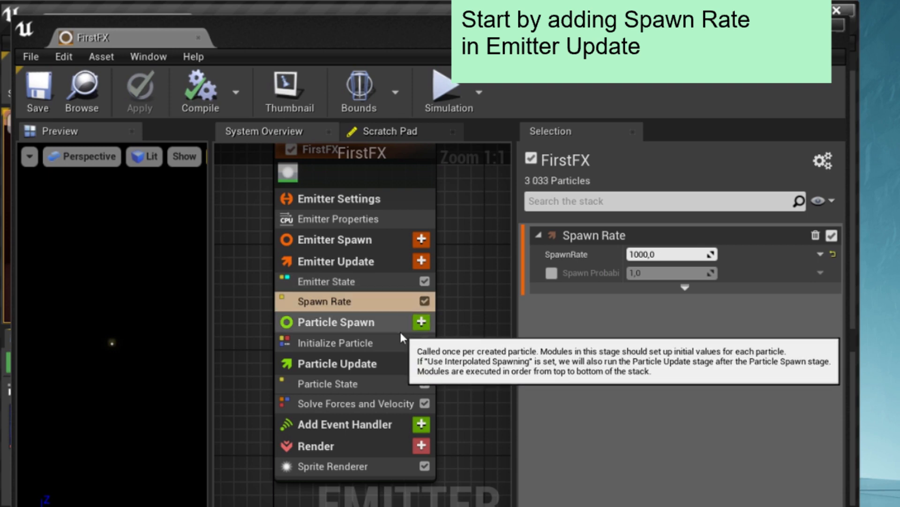
# - Add a Cylinder Location module to Particle Spawn and set its cylinder height to 200
pyautogui.click(412, 330)
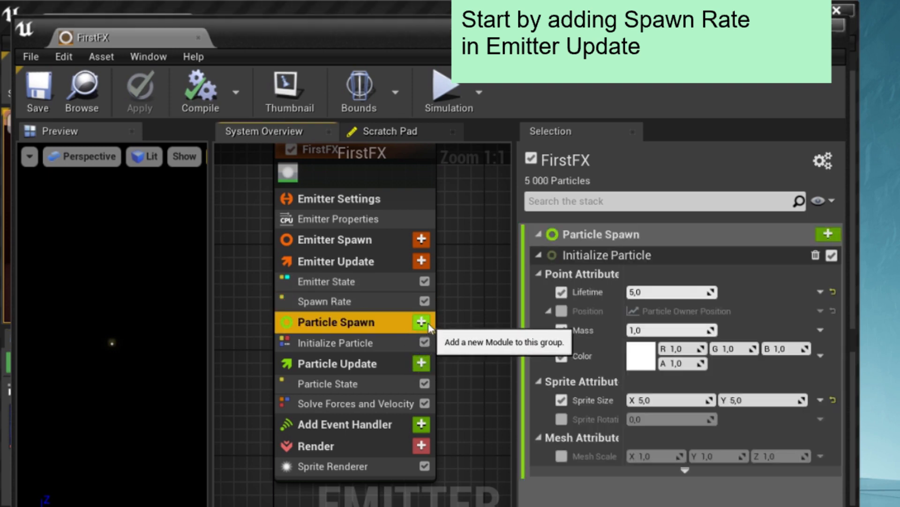
pyautogui.click(422, 322)
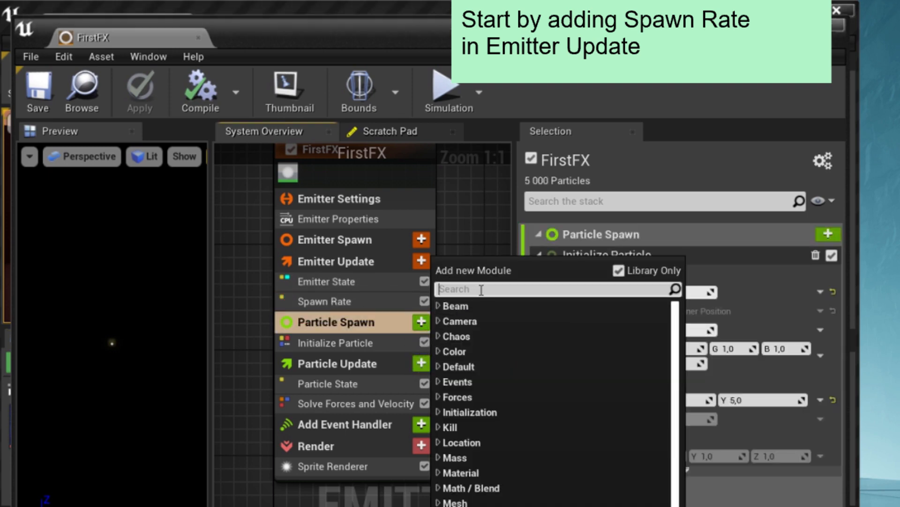
pyautogui.write('cy')
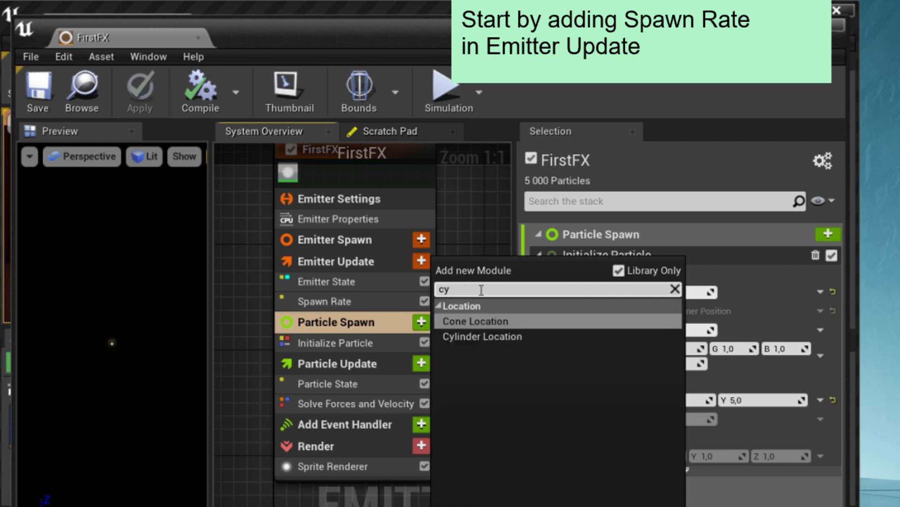
pyautogui.click(487, 336)
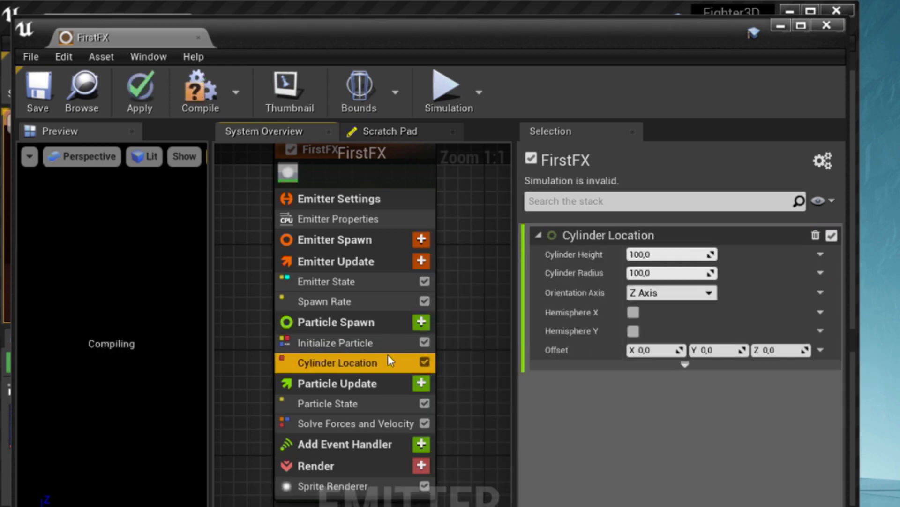
pyautogui.click(642, 255)
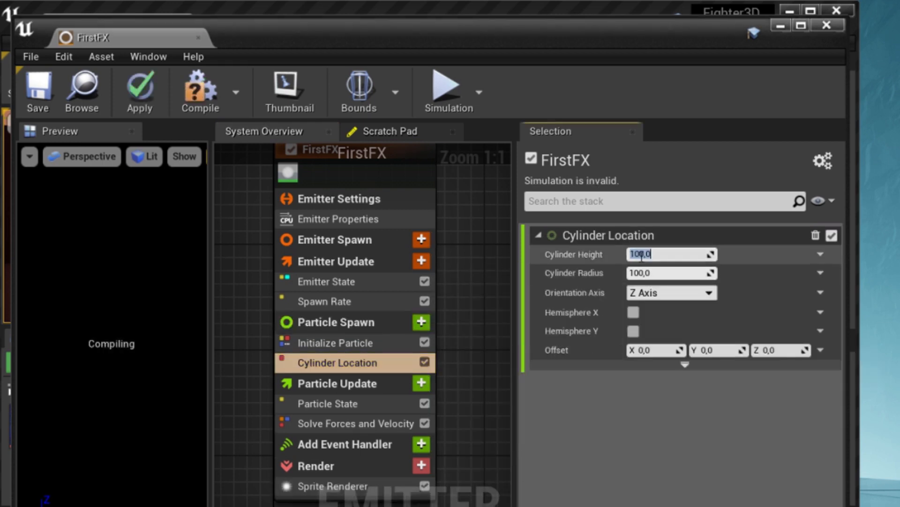
pyautogui.write('200')
pyautogui.press('Return')
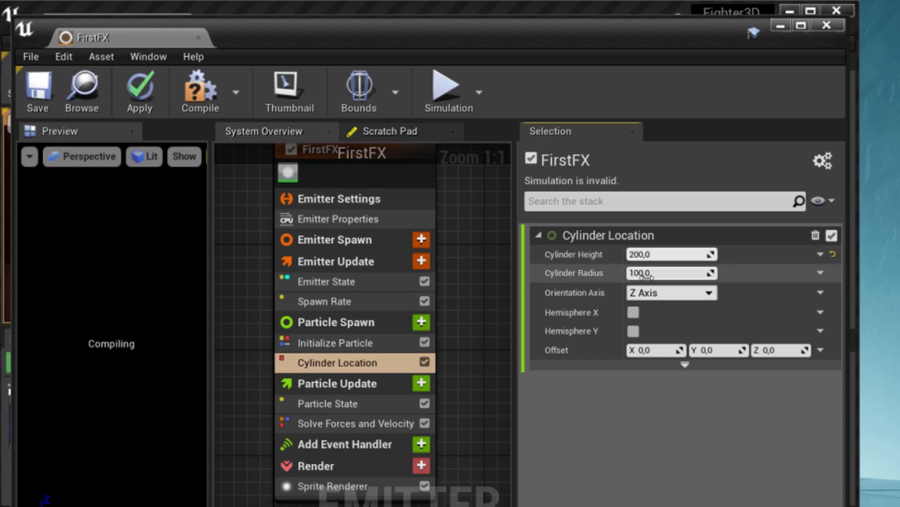
# - Set the Cylinder Location module's cylinder radius to 250 and check the particle shape in the preview
pyautogui.click(646, 273)
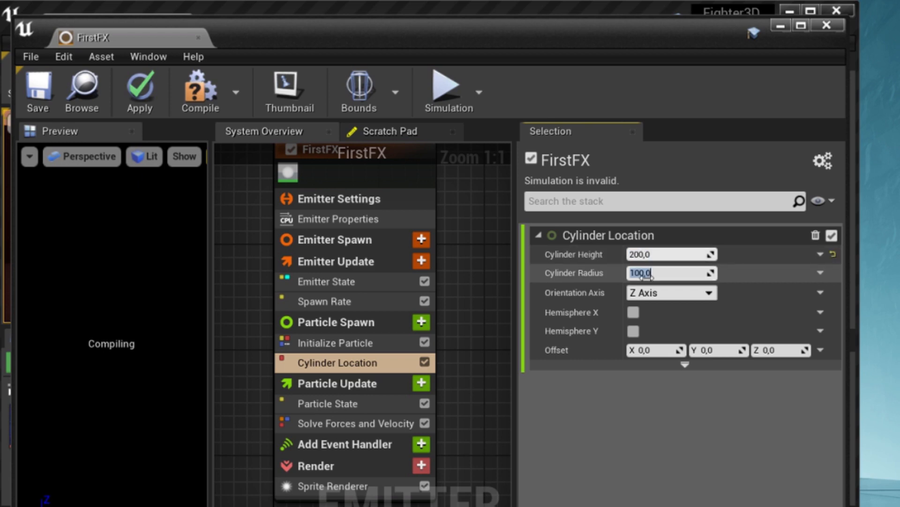
pyautogui.write('250')
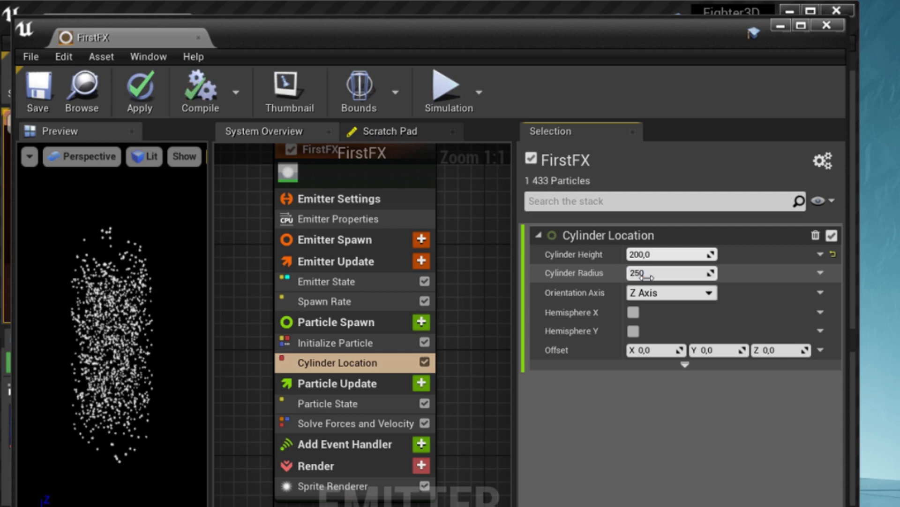
pyautogui.press('Return')
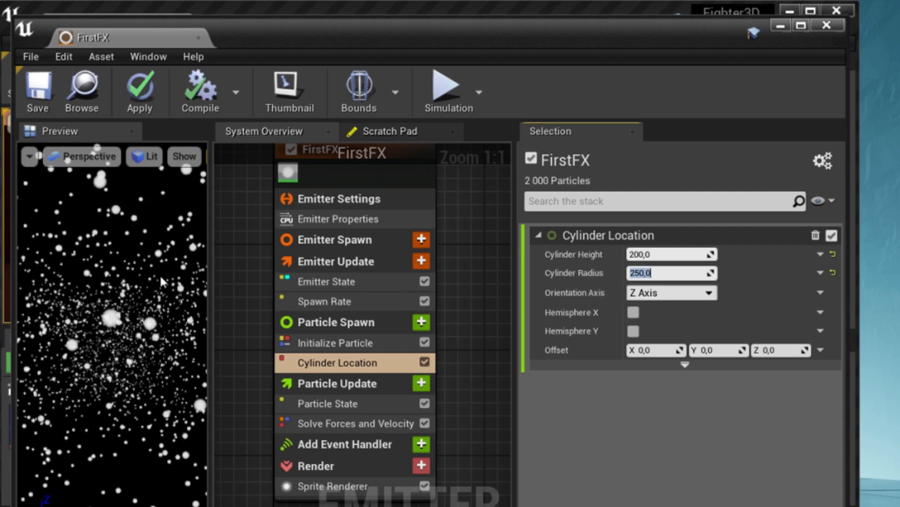
pyautogui.moveTo(150, 292); pyautogui.dragTo(118, 282)
pyautogui.moveTo(151, 287); pyautogui.dragTo(150, 347, button='right')
pyautogui.moveTo(150, 291); pyautogui.dragTo(150, 275)
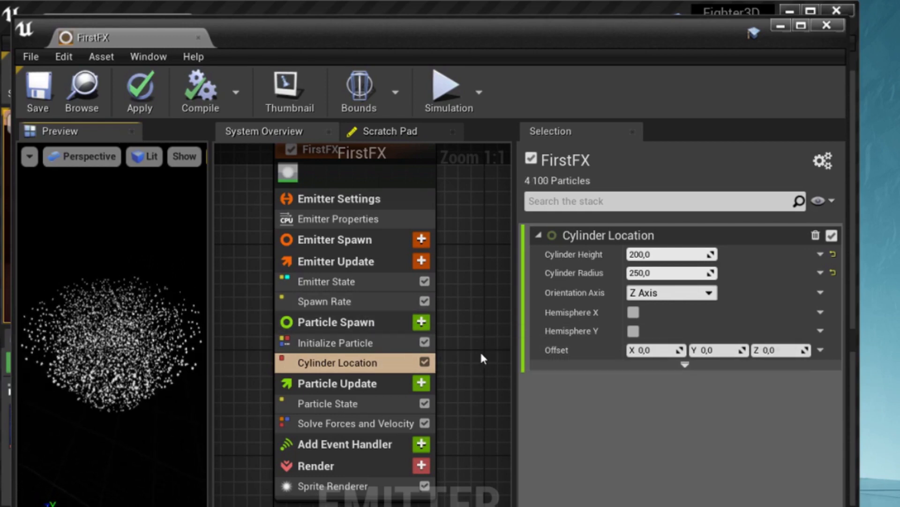
# - Enable Cylinder Location's surface-only band at 5.0, turn off its endcaps in surface mode, and apply and save the emitter
pyautogui.click(601, 363)
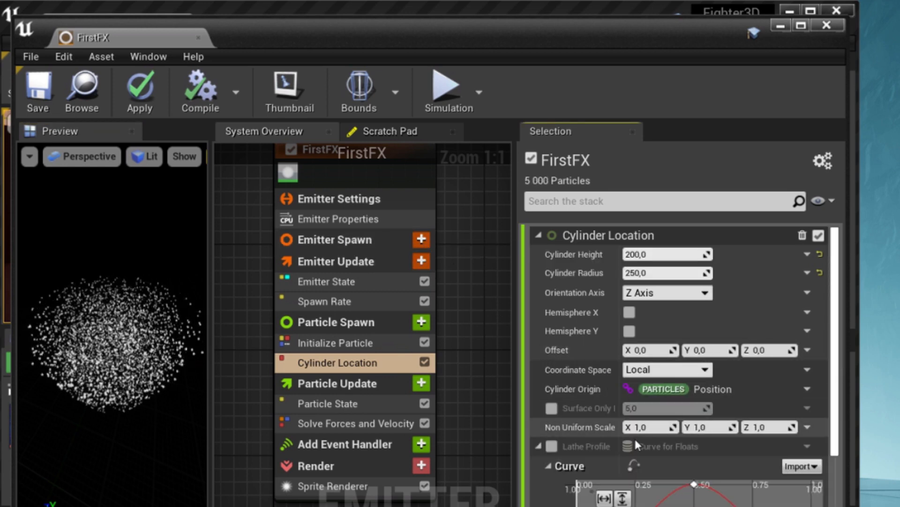
pyautogui.click(137, 90)
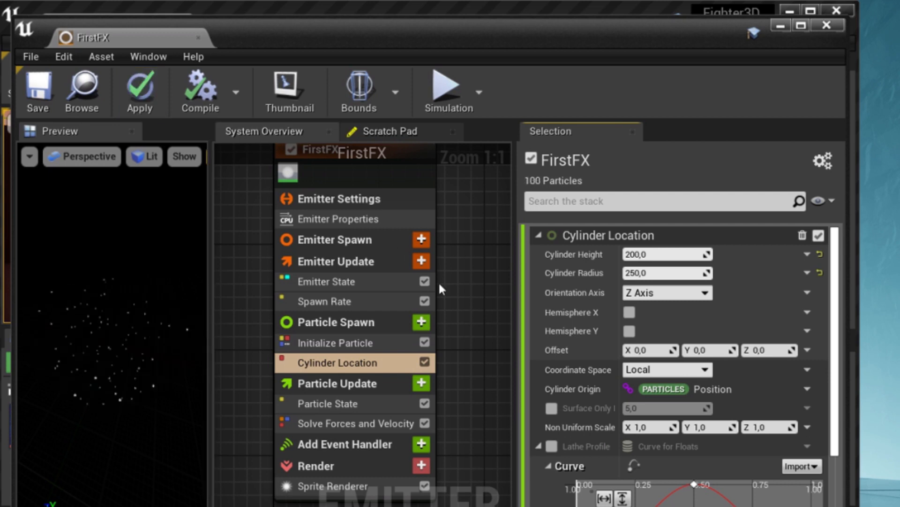
pyautogui.click(552, 408)
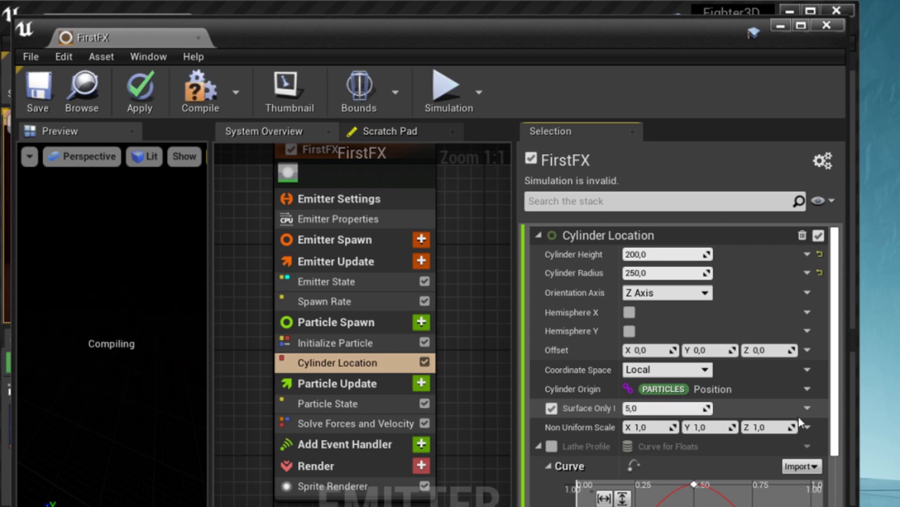
pyautogui.scroll(-2, 798, 417)
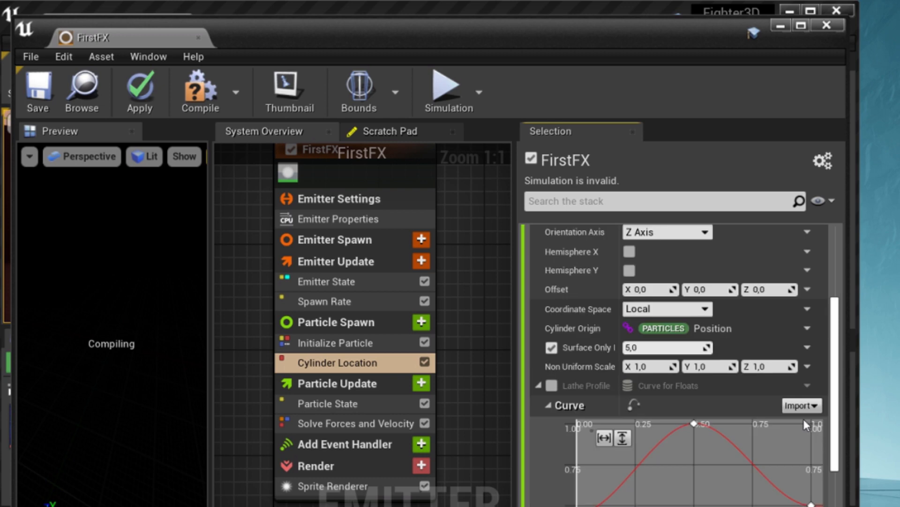
pyautogui.click(539, 385)
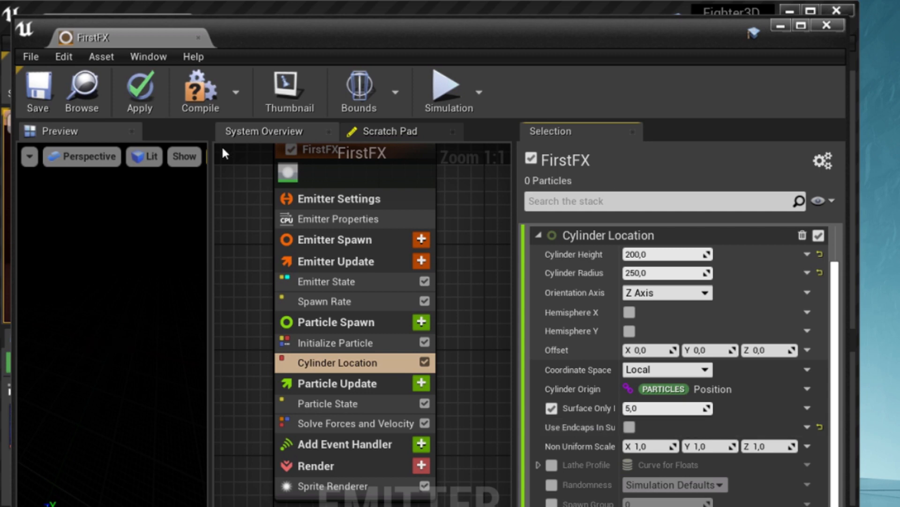
pyautogui.click(41, 98)
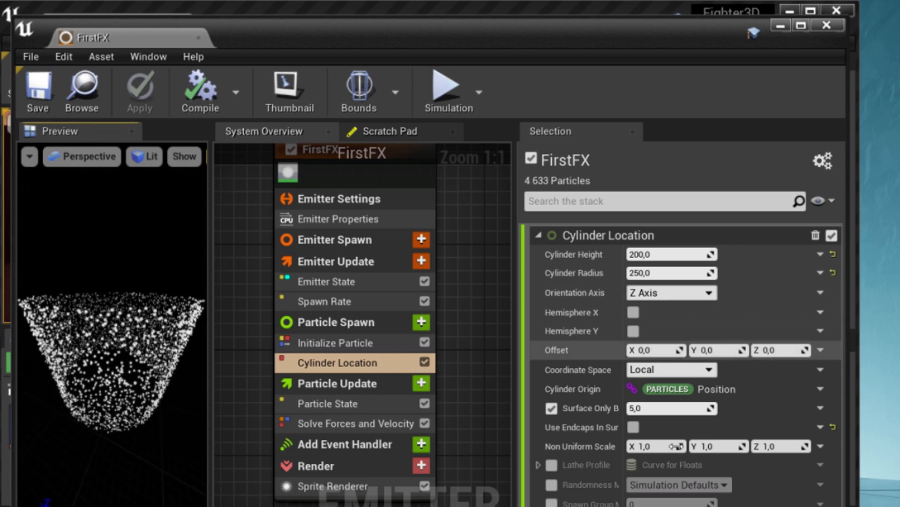
pyautogui.click(685, 506)
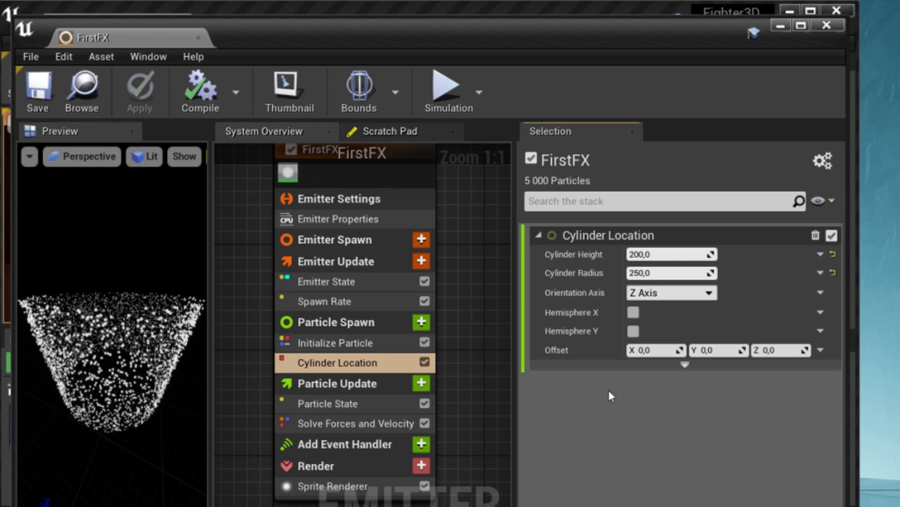
# - Add a new scratch pad module to Particle Spawn and accept its default name
pyautogui.moveTo(460, 327); pyautogui.dragTo(458, 292, button='right')
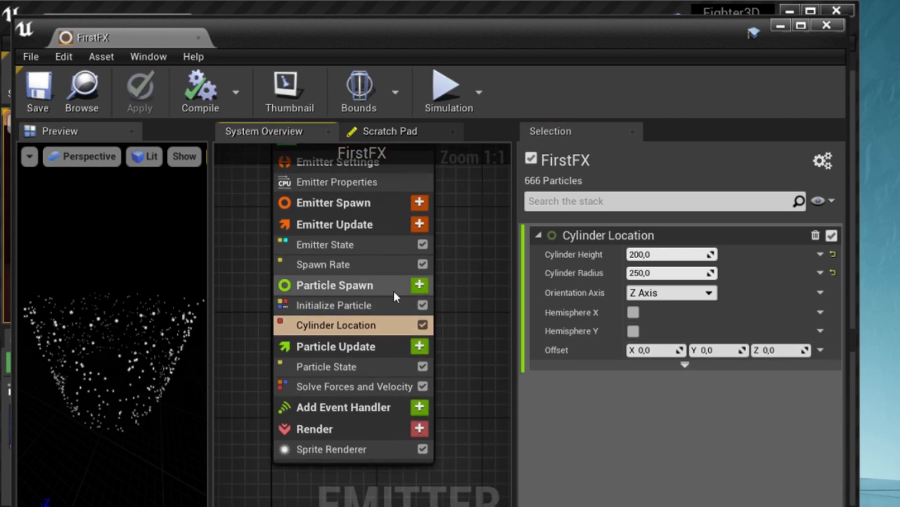
pyautogui.click(378, 285)
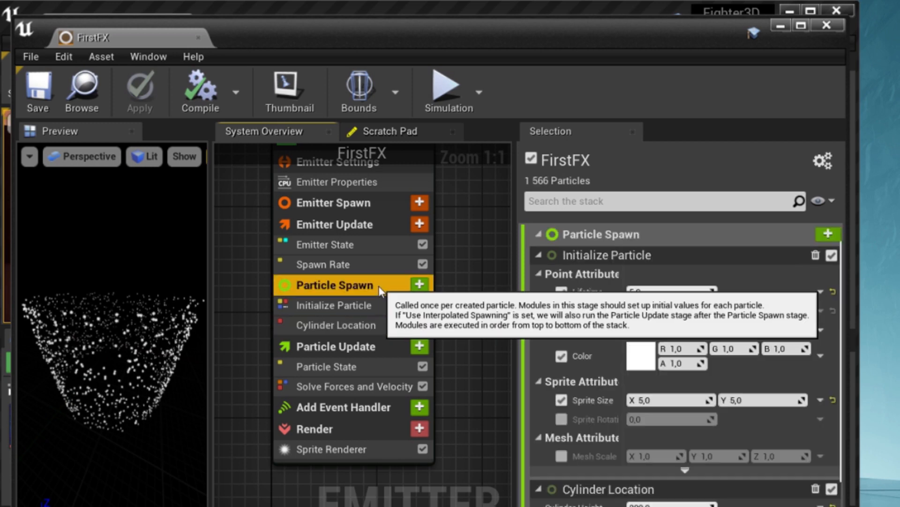
pyautogui.click(422, 287)
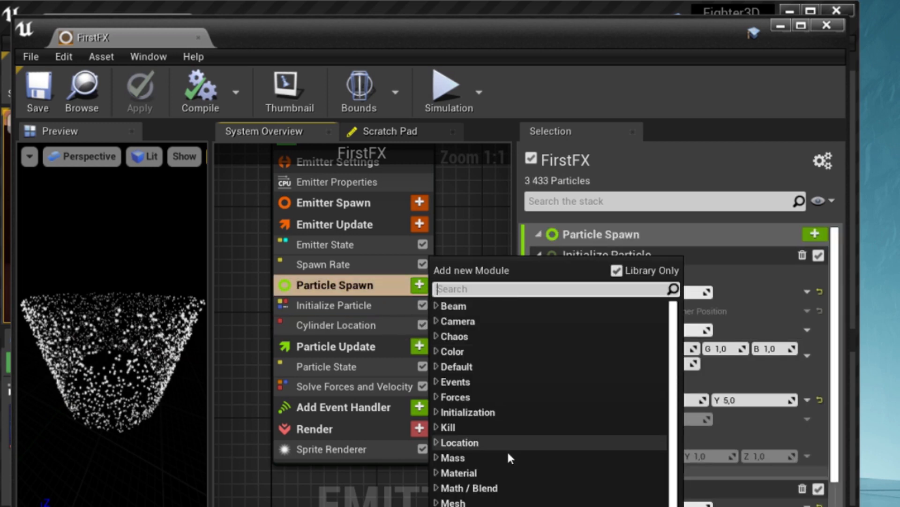
pyautogui.scroll(-3, 507, 449)
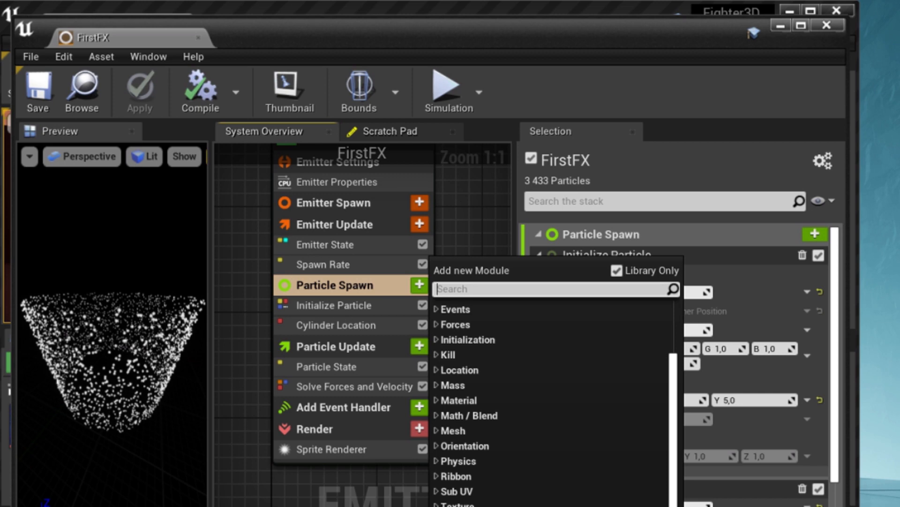
pyautogui.click(479, 505)
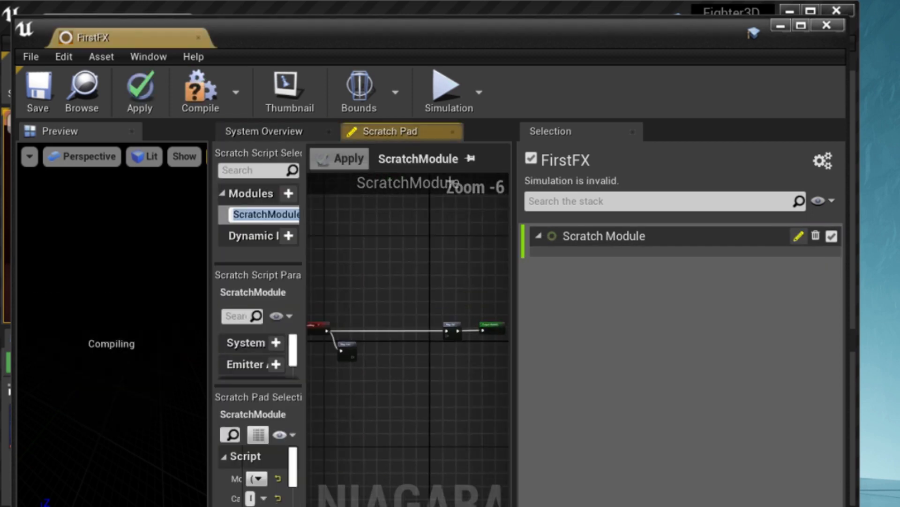
pyautogui.click(446, 302)
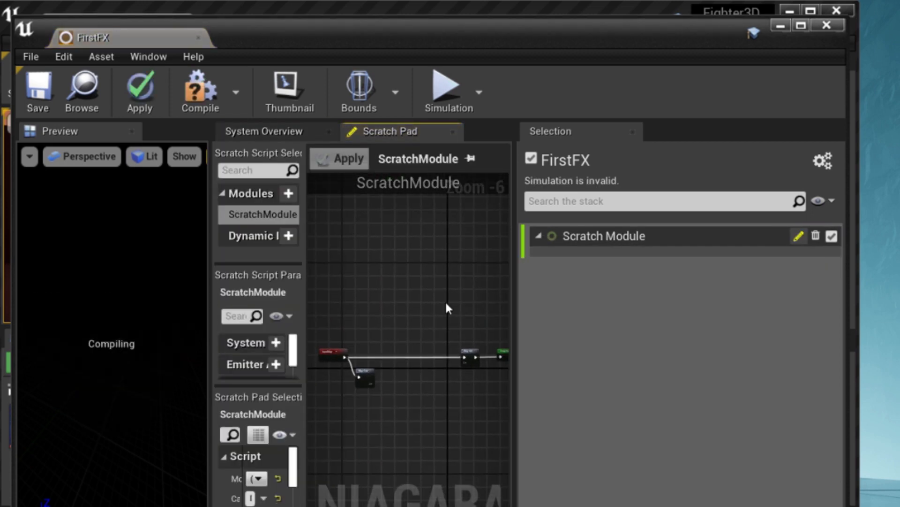
# - Enlarge the scratch module's graph area by narrowing the preview and the script lists beside it
pyautogui.moveTo(445, 302); pyautogui.dragTo(426, 260, button='right')
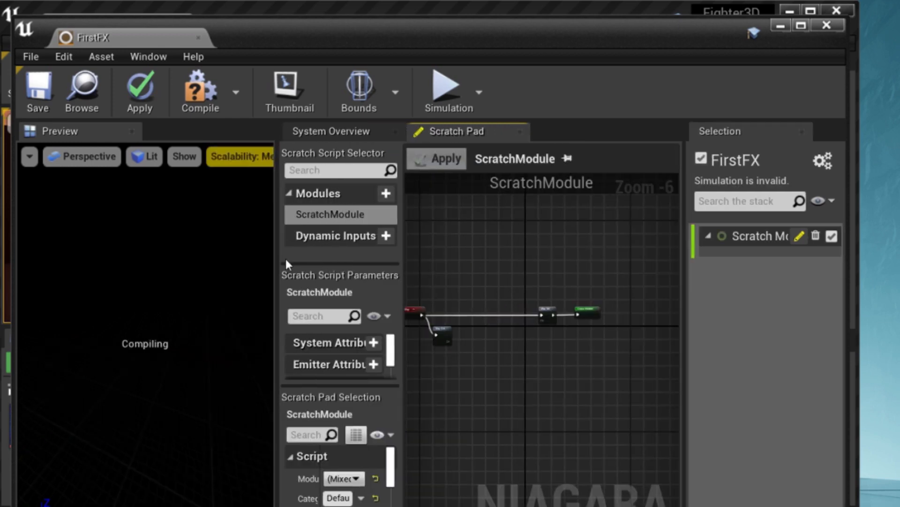
pyautogui.moveTo(278, 256); pyautogui.dragTo(214, 256)
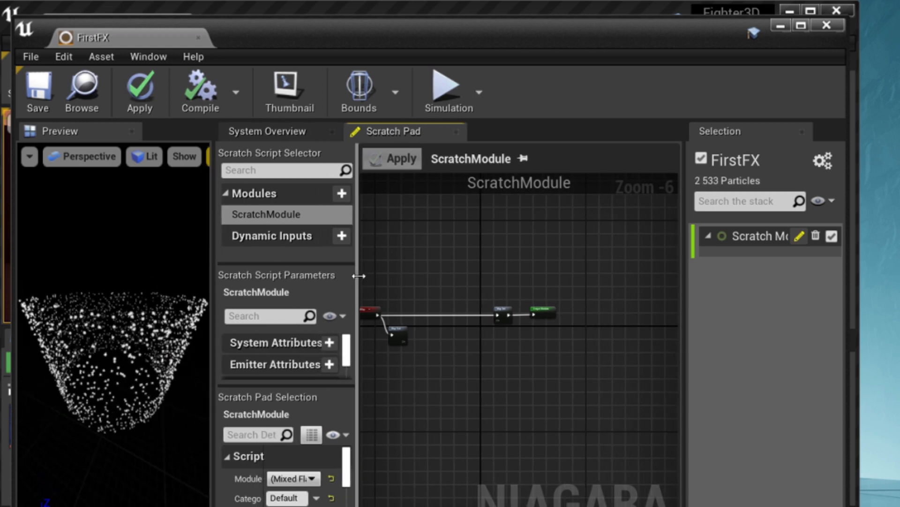
pyautogui.moveTo(359, 276); pyautogui.dragTo(257, 276)
# - Add a New Static Mesh input parameter to the scratch module's Map Get node
pyautogui.moveTo(370, 284); pyautogui.dragTo(593, 181, button='right')
pyautogui.scroll(3, 496, 262)
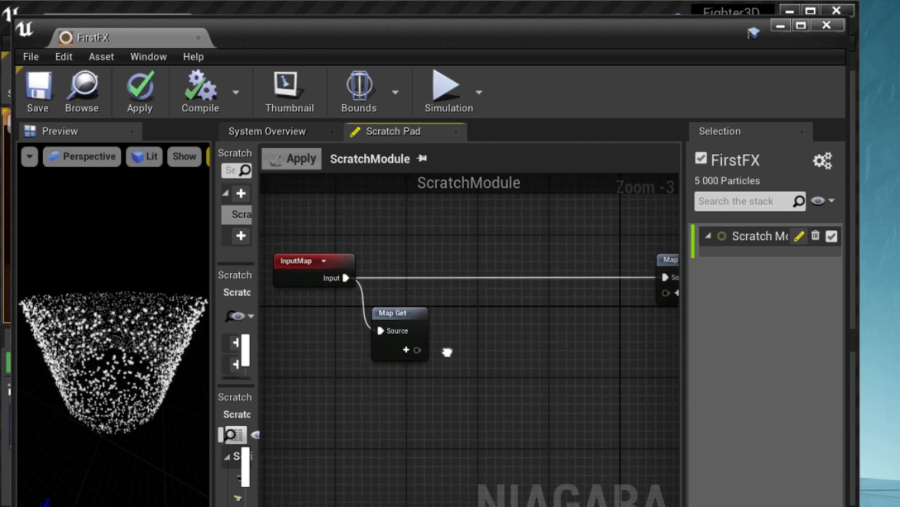
pyautogui.moveTo(446, 353); pyautogui.dragTo(422, 300, button='right')
pyautogui.click(379, 303)
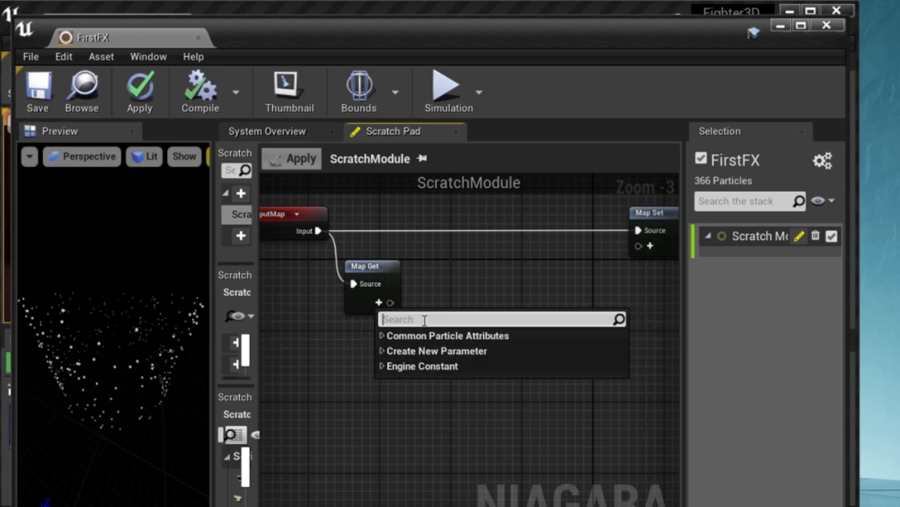
pyautogui.write('stat')
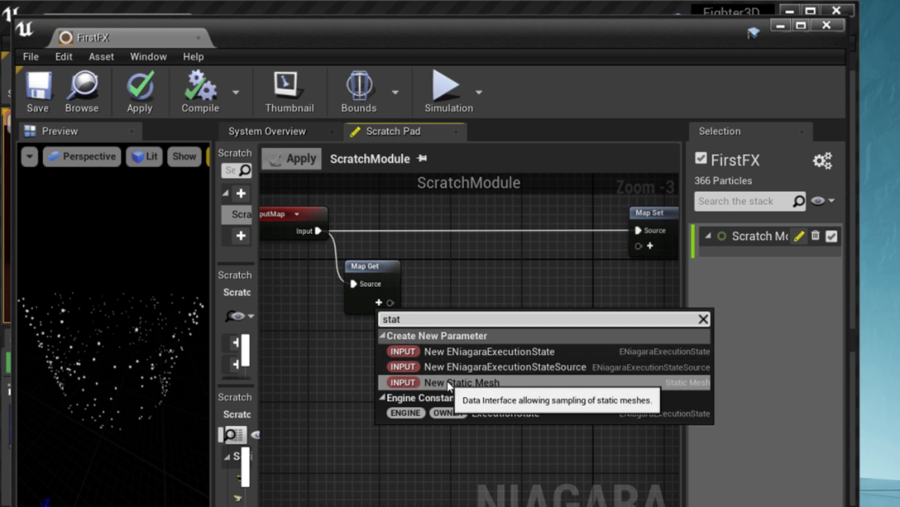
pyautogui.click(479, 383)
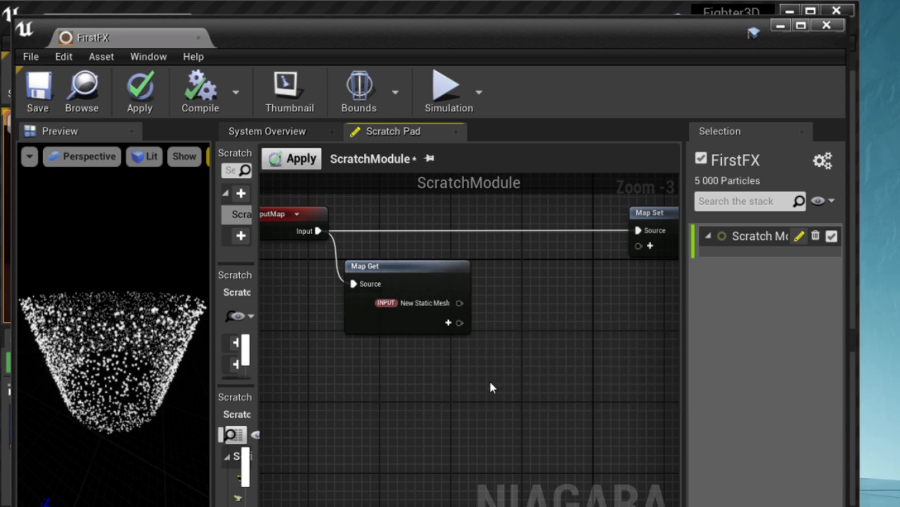
# - Add the particle attributes Position and DynamicMaterialParameter to the Map Set node
pyautogui.moveTo(493, 345); pyautogui.dragTo(422, 336, button='right')
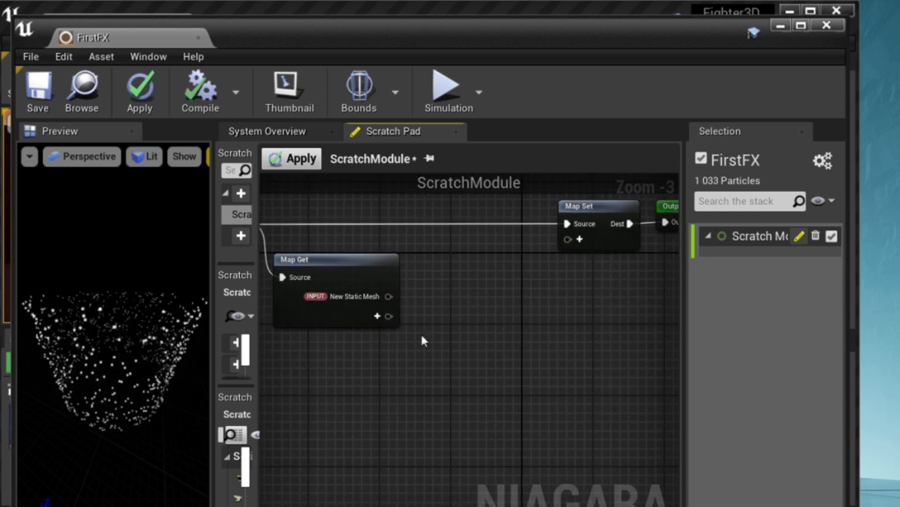
pyautogui.click(581, 240)
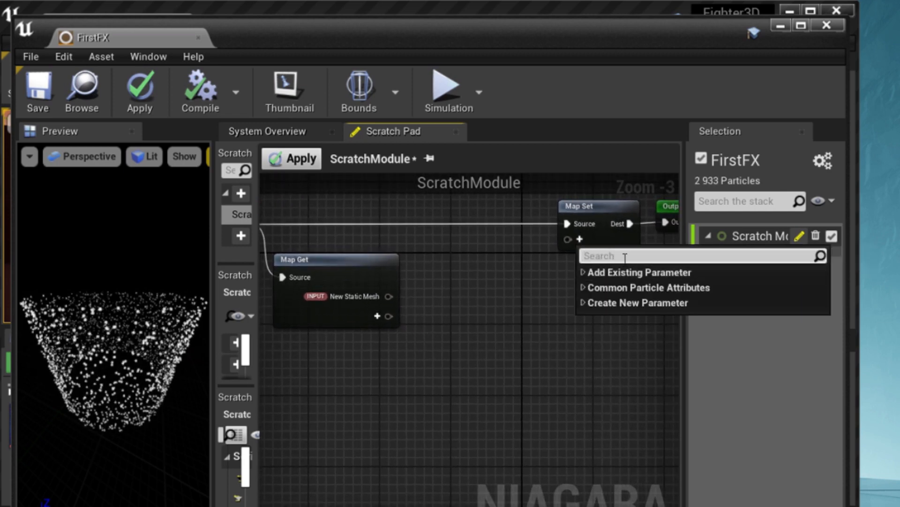
pyautogui.write('pos')
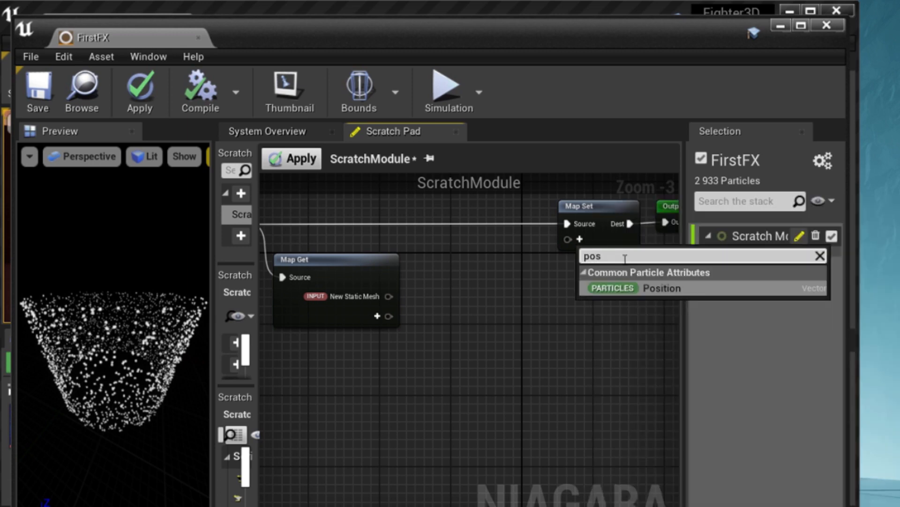
pyautogui.click(628, 289)
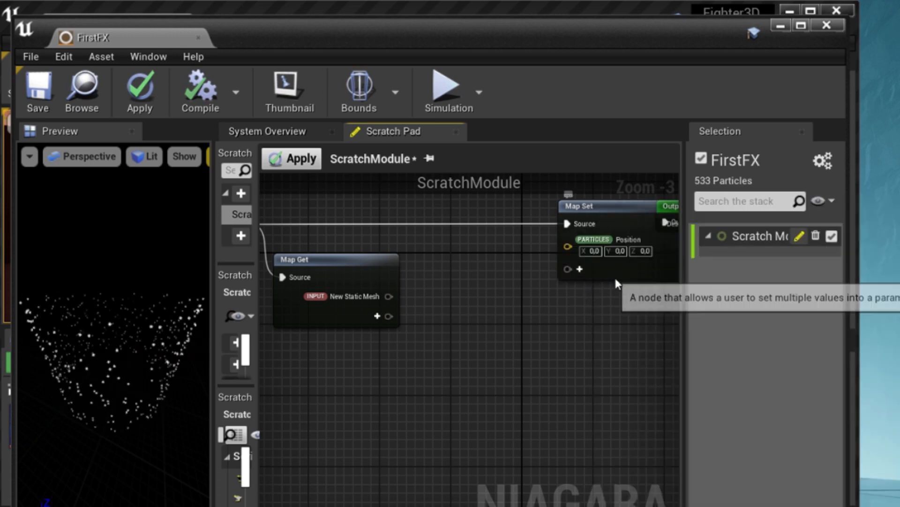
pyautogui.click(580, 269)
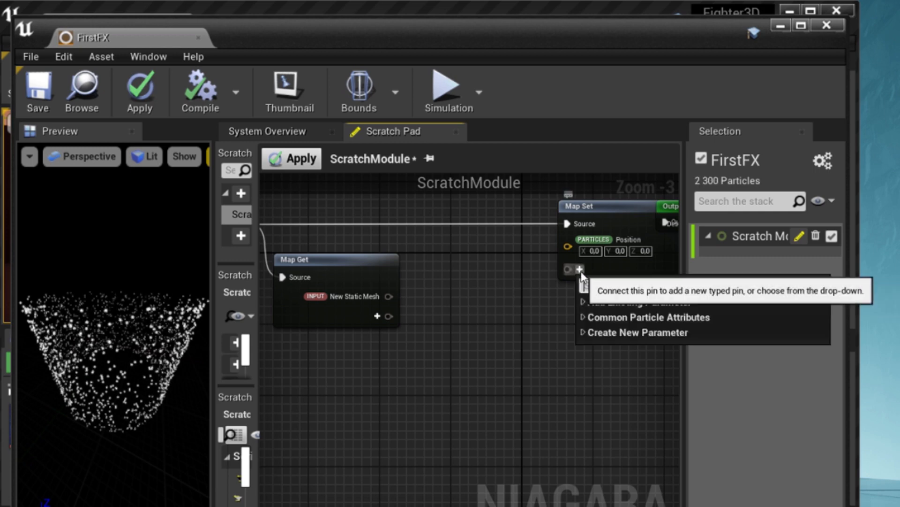
pyautogui.write('dy')
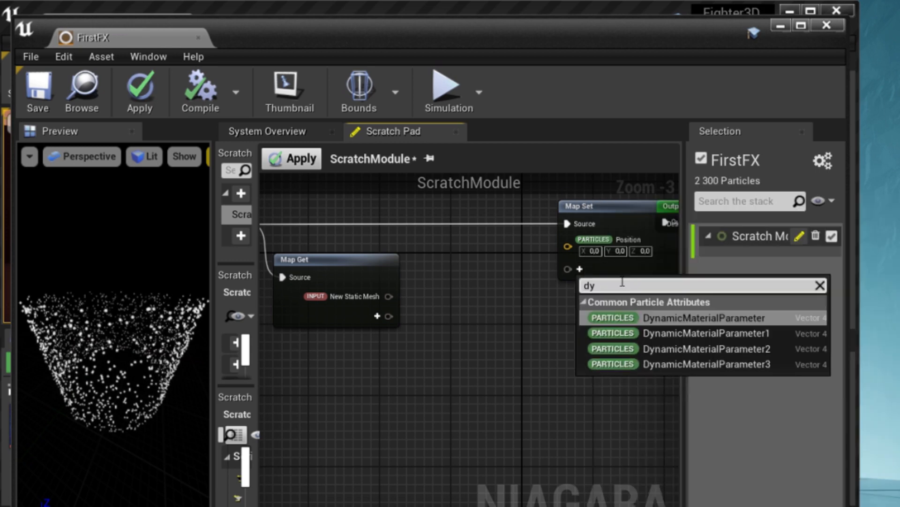
pyautogui.click(652, 318)
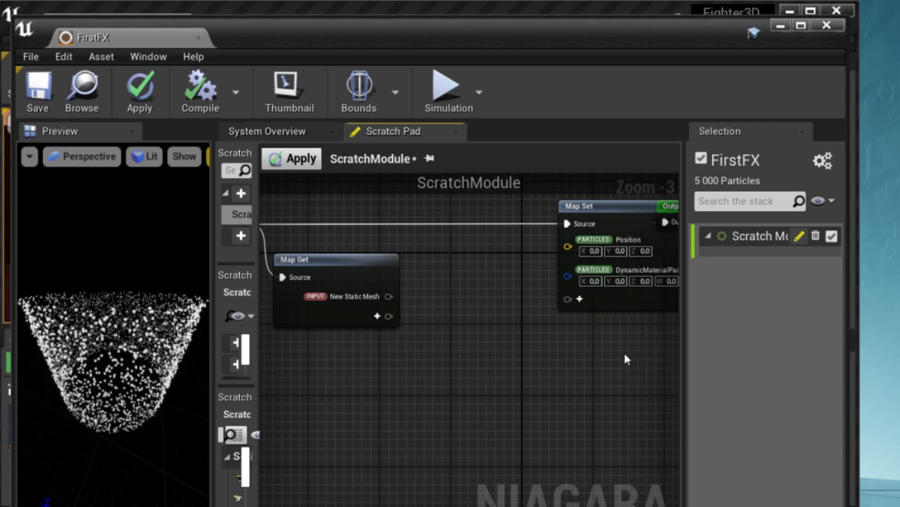
# - Create a Get Tri Position node from the New Static Mesh output and connect its Position to Particles Position on Map Set
pyautogui.moveTo(623, 351)
pyautogui.mouseDown(button='right')
pyautogui.moveTo(556, 353)
pyautogui.moveTo(521, 368)
pyautogui.moveTo(553, 340)
pyautogui.moveTo(581, 361)
pyautogui.moveTo(653, 354)
pyautogui.moveTo(614, 350)
pyautogui.mouseUp(button='right')
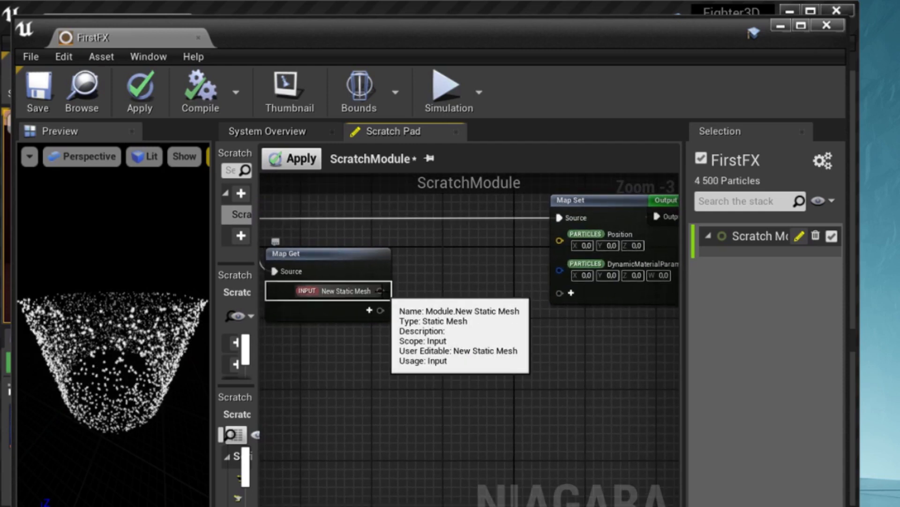
pyautogui.moveTo(380, 290); pyautogui.dragTo(430, 306)
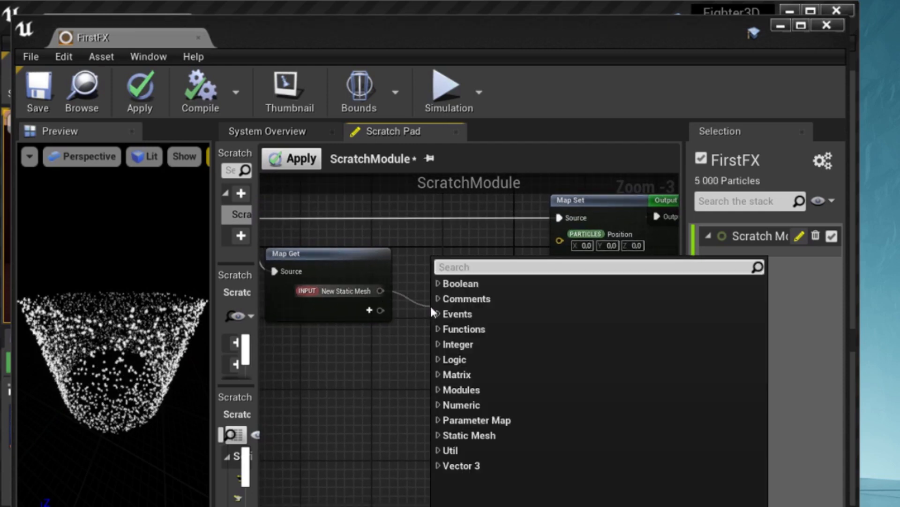
pyautogui.write('po')
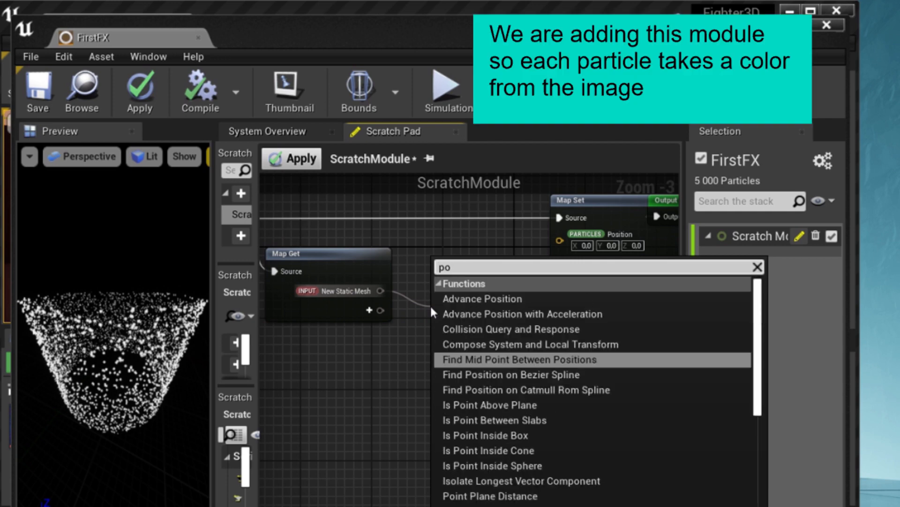
pyautogui.write('si')
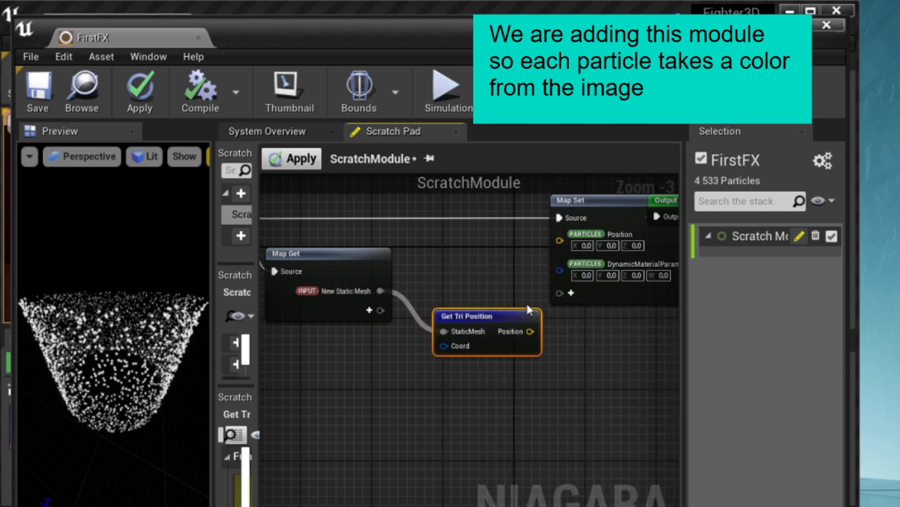
pyautogui.moveTo(531, 332); pyautogui.dragTo(553, 237)
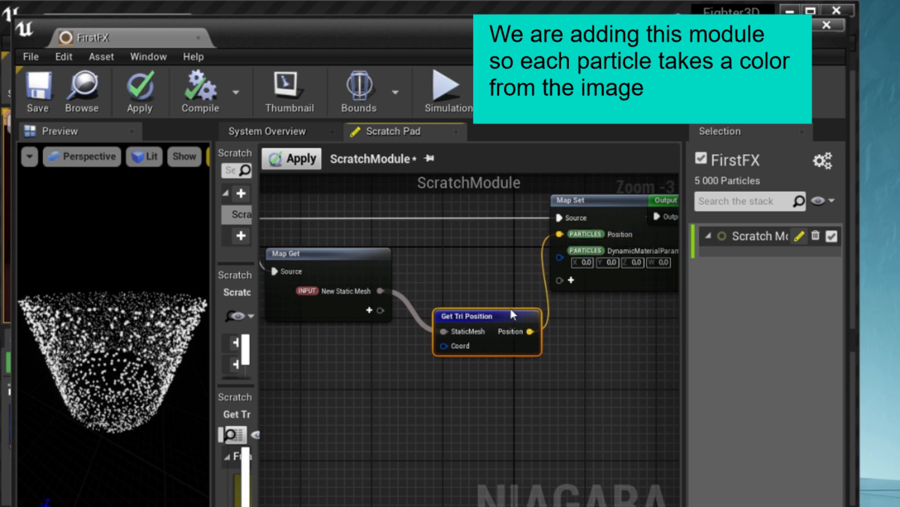
# - Create a Random Tri Coord node from the New Static Mesh output and place it just below Get Tri Position
pyautogui.moveTo(573, 352); pyautogui.dragTo(543, 325, button='right')
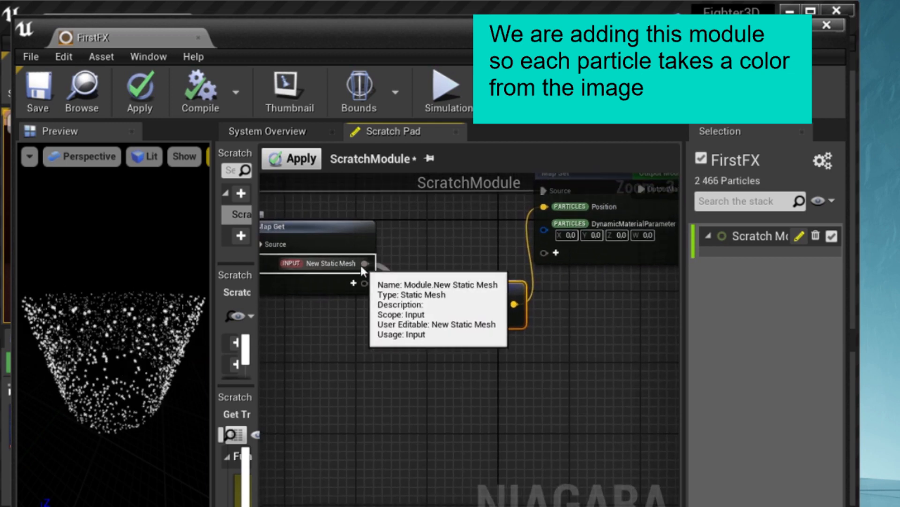
pyautogui.moveTo(364, 263); pyautogui.dragTo(415, 370)
pyautogui.write('ra')
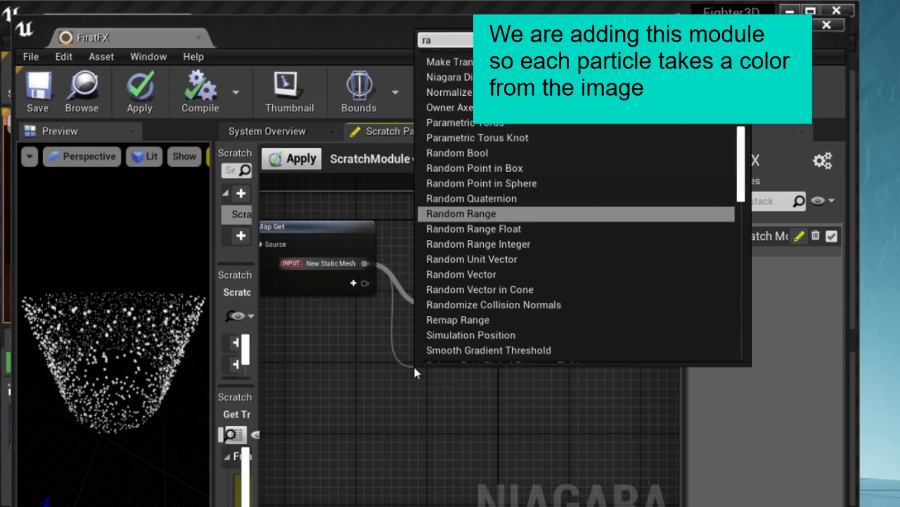
pyautogui.write('ndom')
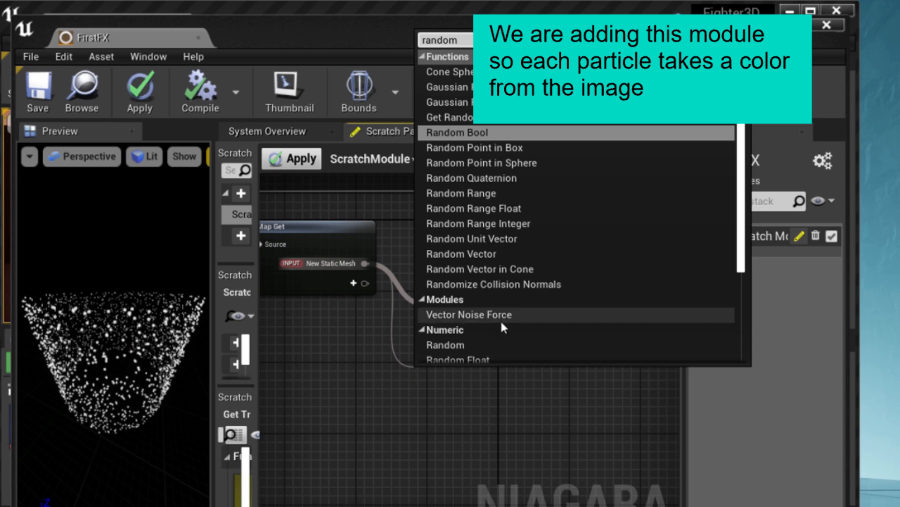
pyautogui.scroll(-3, 500, 319)
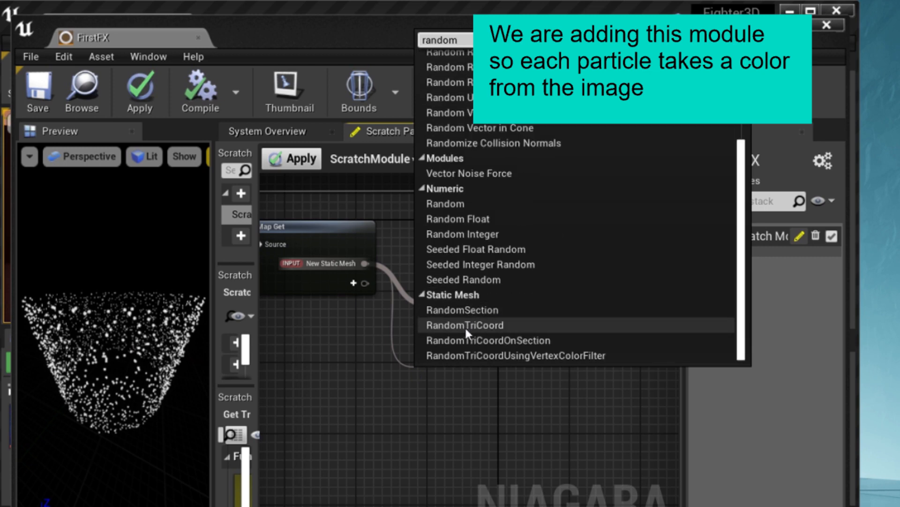
pyautogui.click(479, 324)
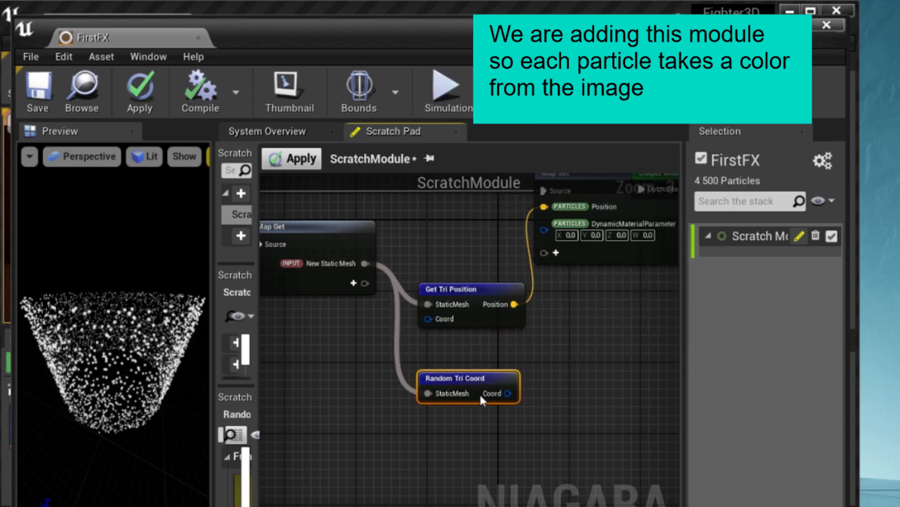
pyautogui.moveTo(479, 365); pyautogui.dragTo(477, 349)
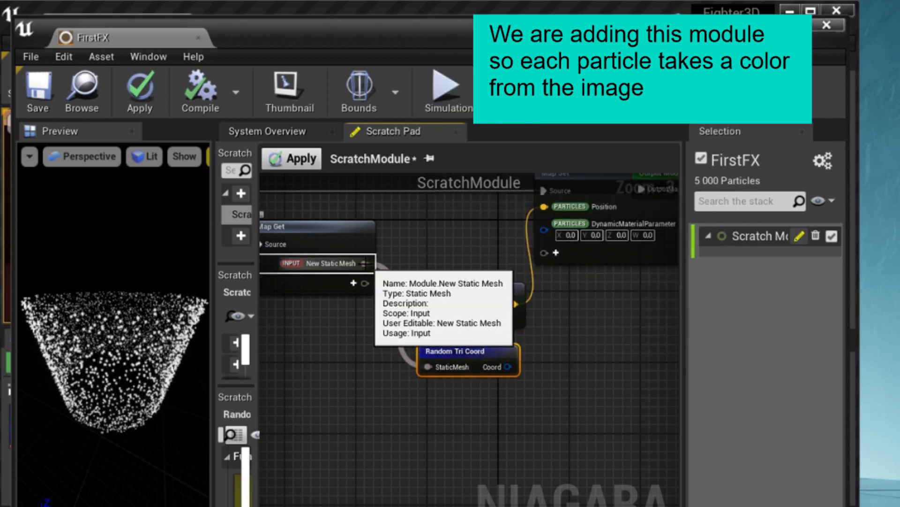
# - Create a Get Tri UV node from the New Static Mesh output and feed its Coord from Random Tri Coord
pyautogui.moveTo(365, 263); pyautogui.dragTo(416, 416)
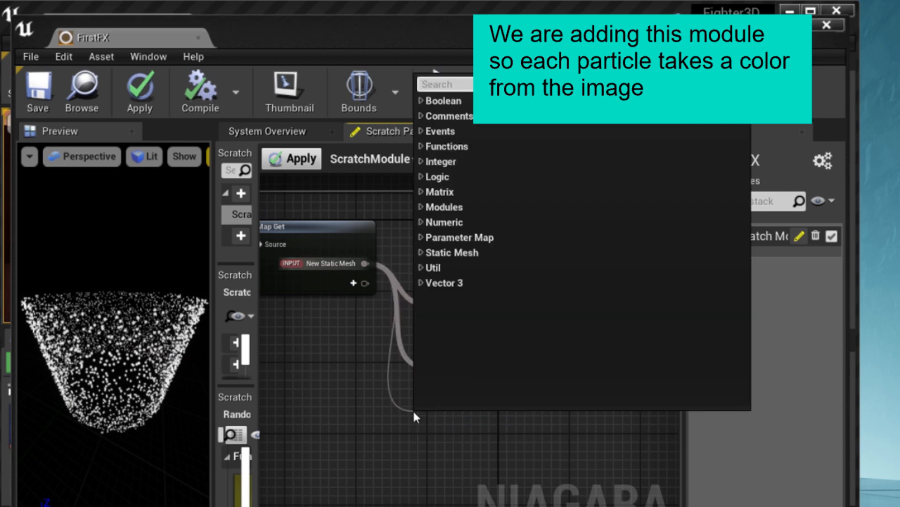
pyautogui.write('uv')
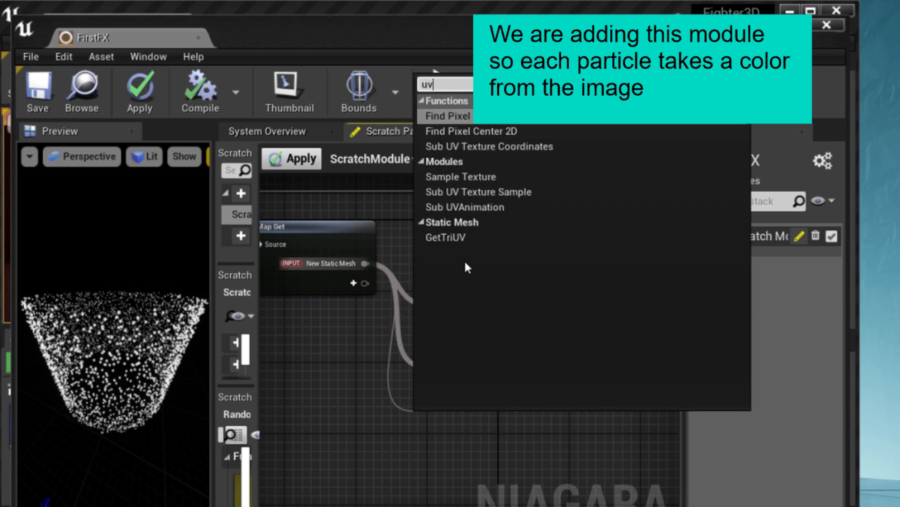
pyautogui.click(459, 237)
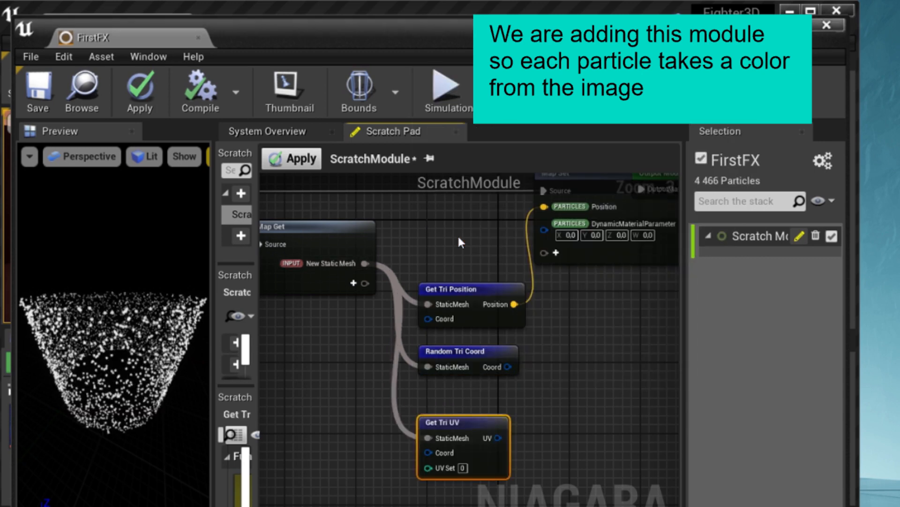
pyautogui.moveTo(508, 367); pyautogui.dragTo(431, 451)
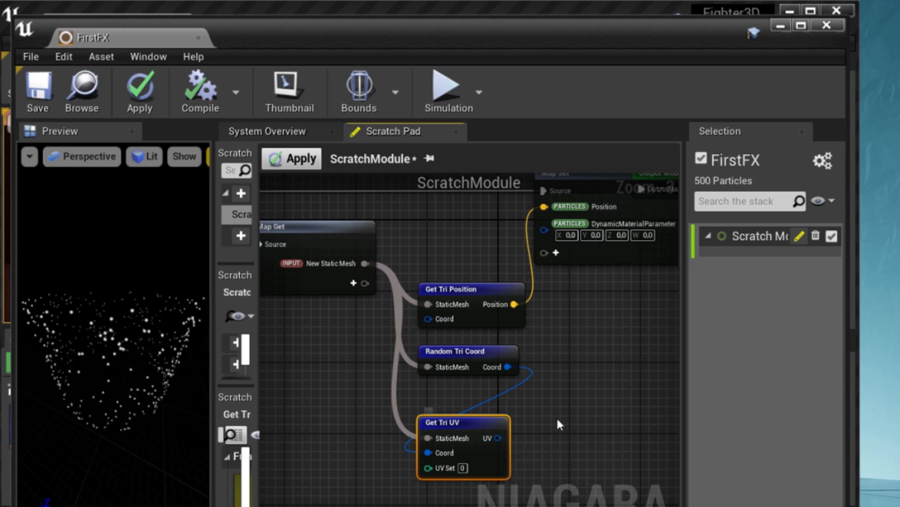
# - Connect Get Tri UV's UV to Particles DynamicMaterialParameter on Map Set and move the Vector 2D -> Vector 4 conversion node into free space
pyautogui.moveTo(556, 415); pyautogui.dragTo(472, 419, button='right')
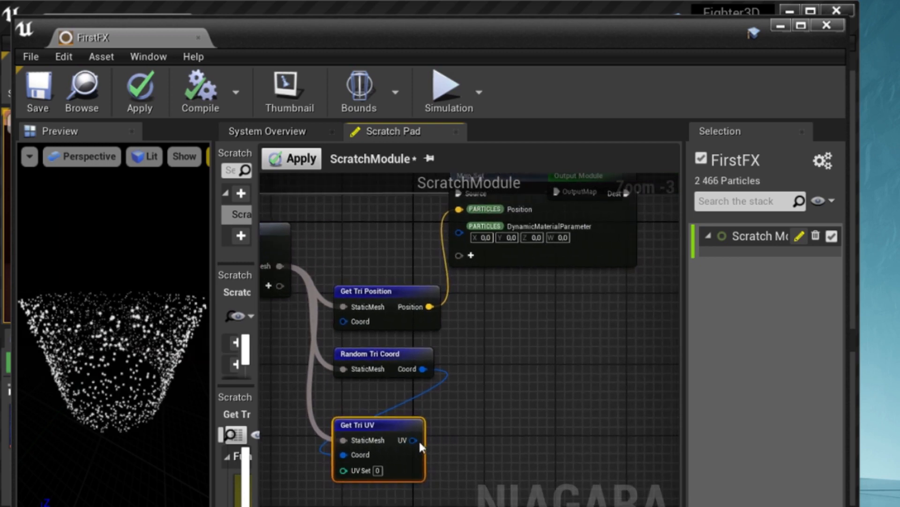
pyautogui.moveTo(419, 442); pyautogui.dragTo(462, 233)
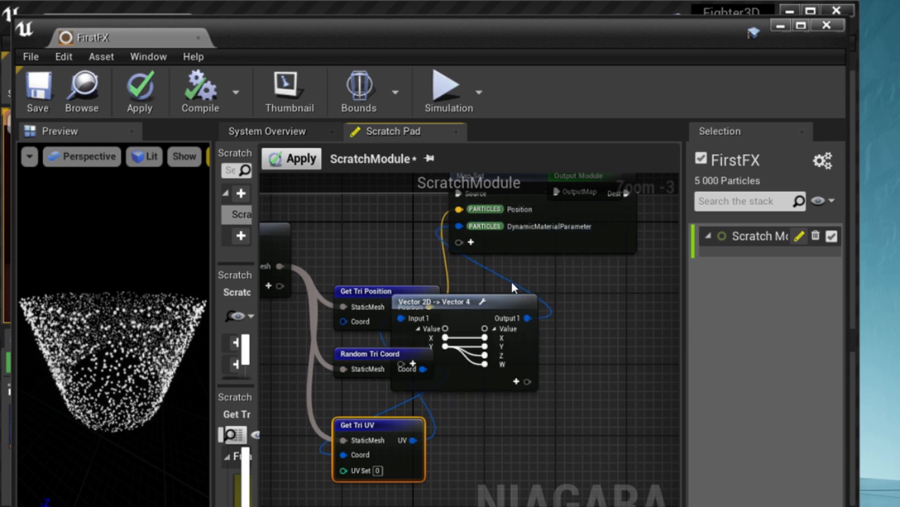
pyautogui.moveTo(506, 309); pyautogui.dragTo(615, 353)
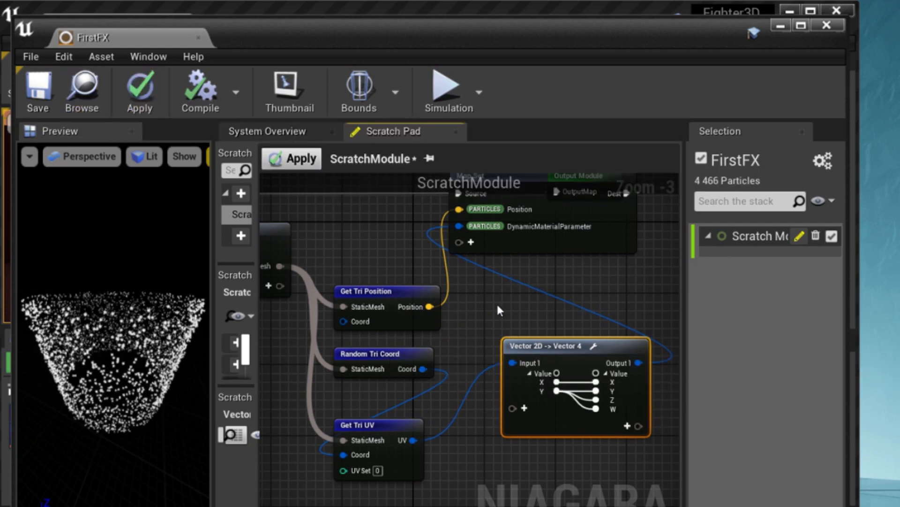
pyautogui.moveTo(500, 309); pyautogui.dragTo(558, 309, button='right')
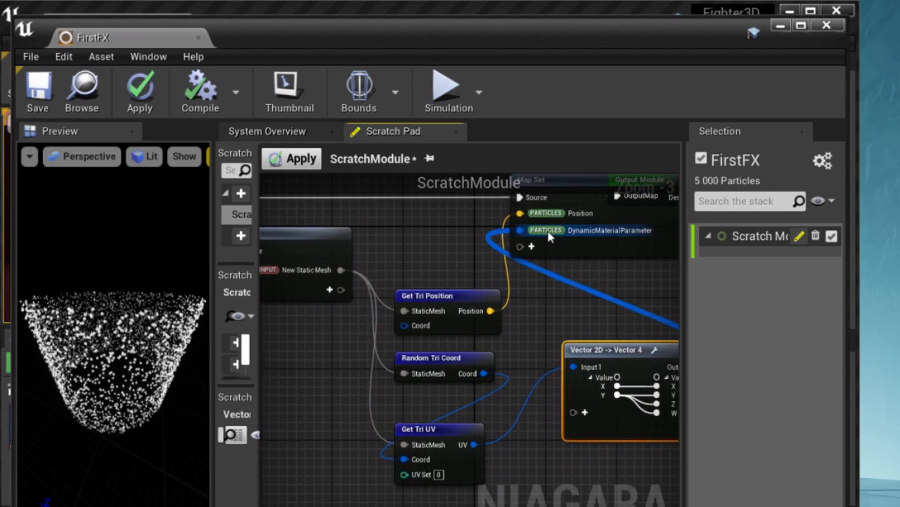
pyautogui.moveTo(571, 318); pyautogui.dragTo(523, 307, button='right')
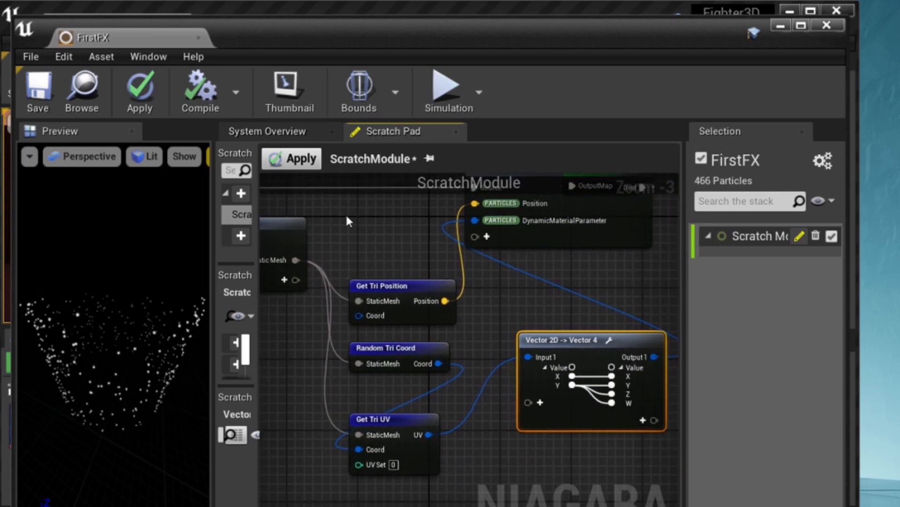
# - Apply the changes to the scratch module and the FirstFX emitter, and save the asset
pyautogui.click(298, 162)
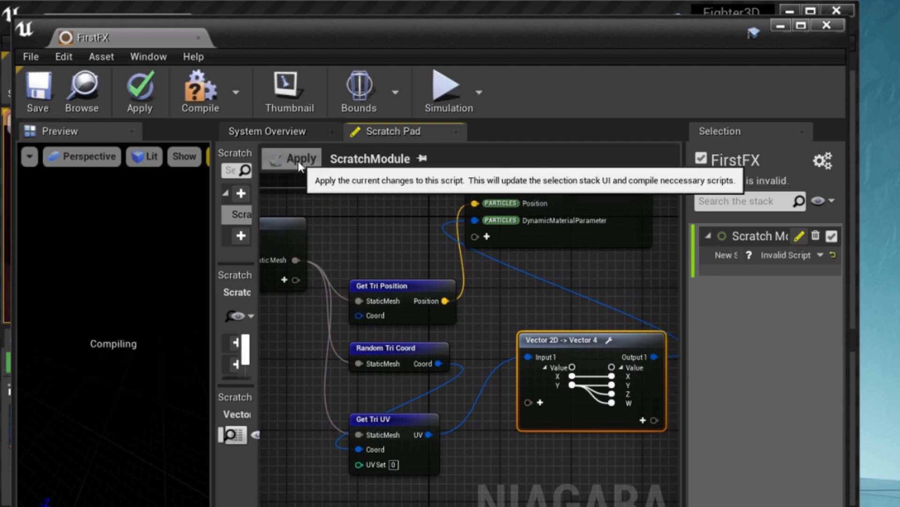
pyautogui.click(144, 97)
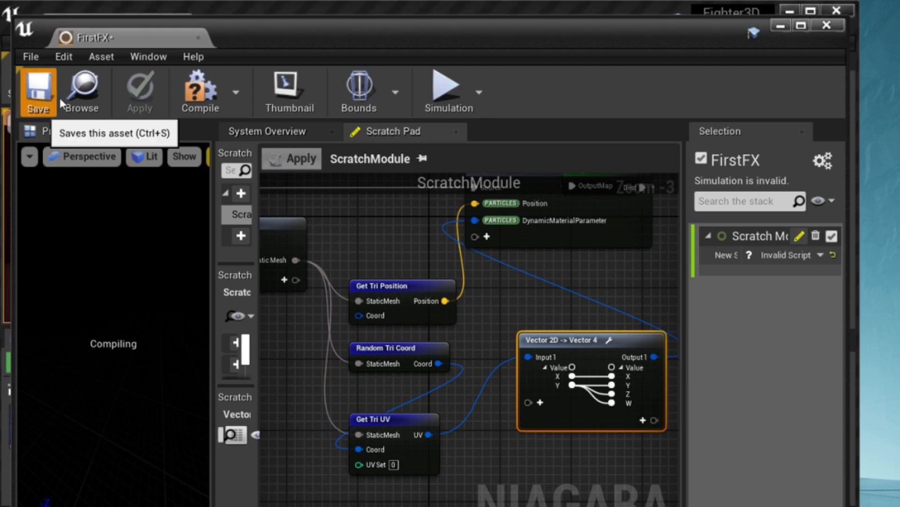
pyautogui.click(39, 94)
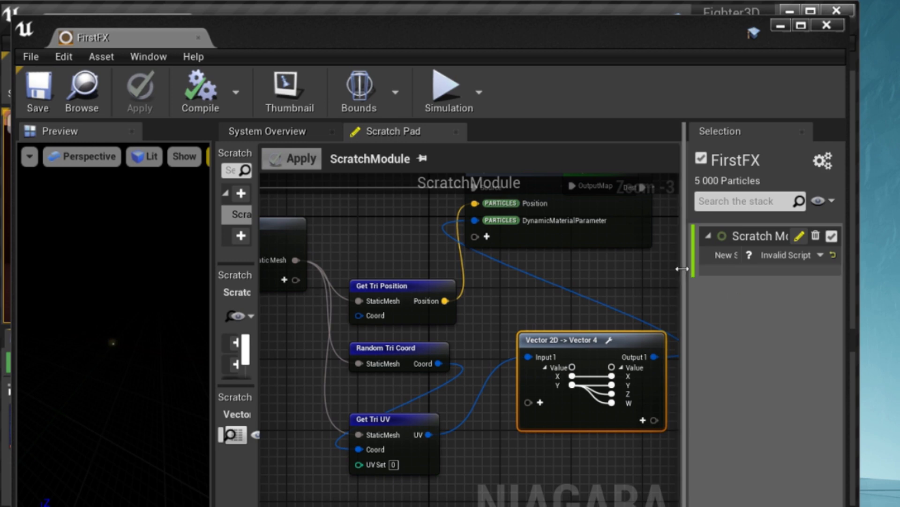
# - Reset the scratch module's New Static Mesh input and set both its preview and default meshes to the solid Cylinder static mesh
pyautogui.moveTo(683, 269); pyautogui.dragTo(584, 268)
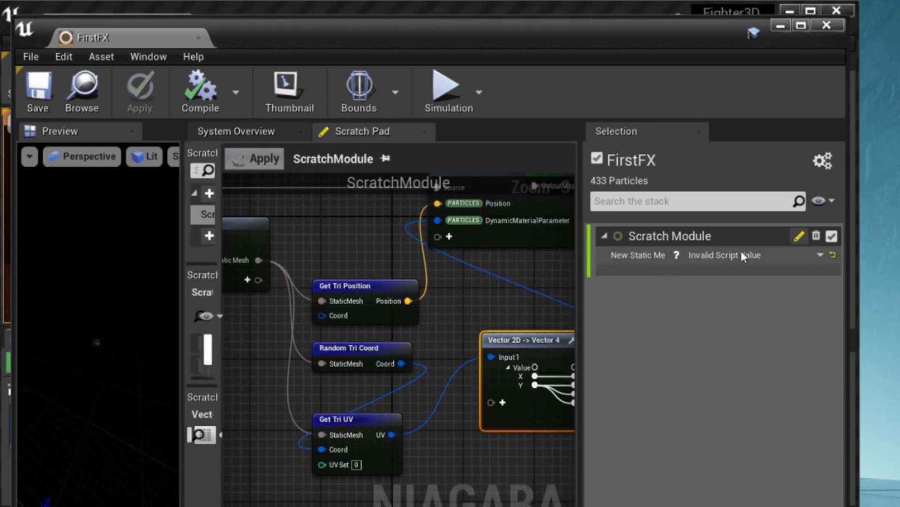
pyautogui.click(834, 255)
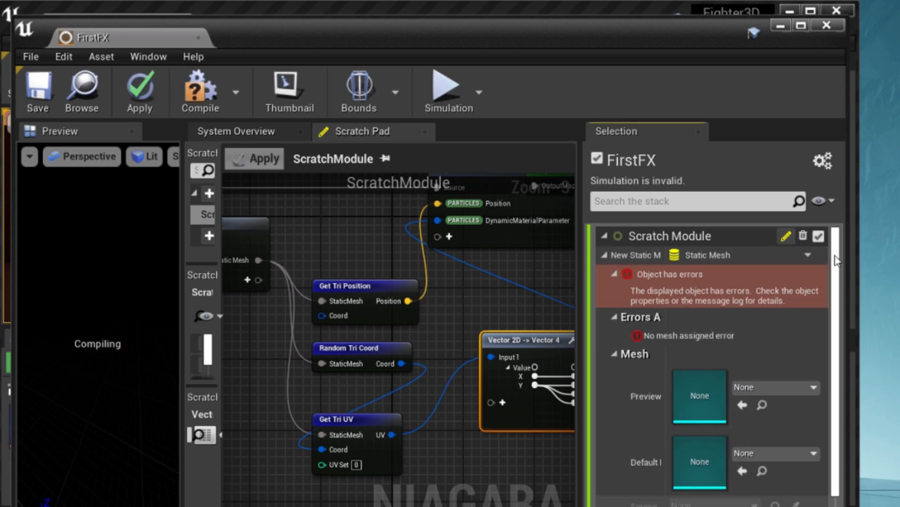
pyautogui.click(790, 387)
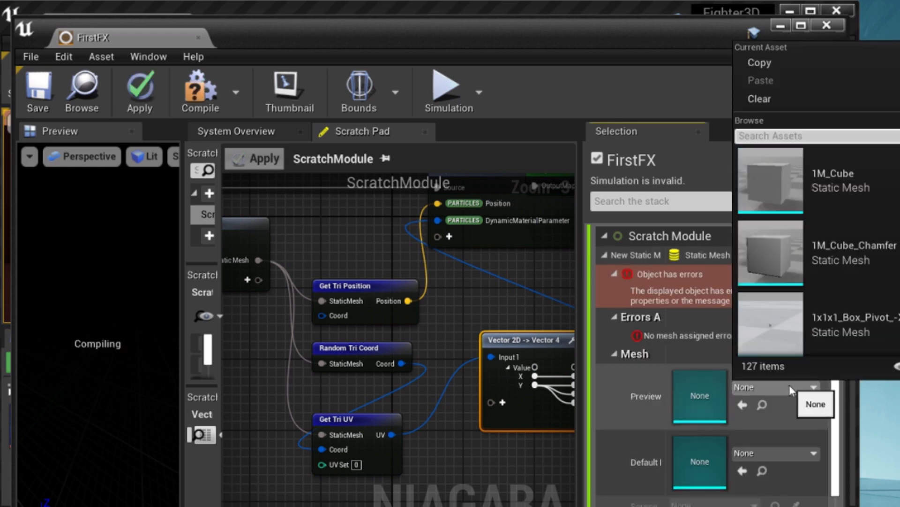
pyautogui.write('cy')
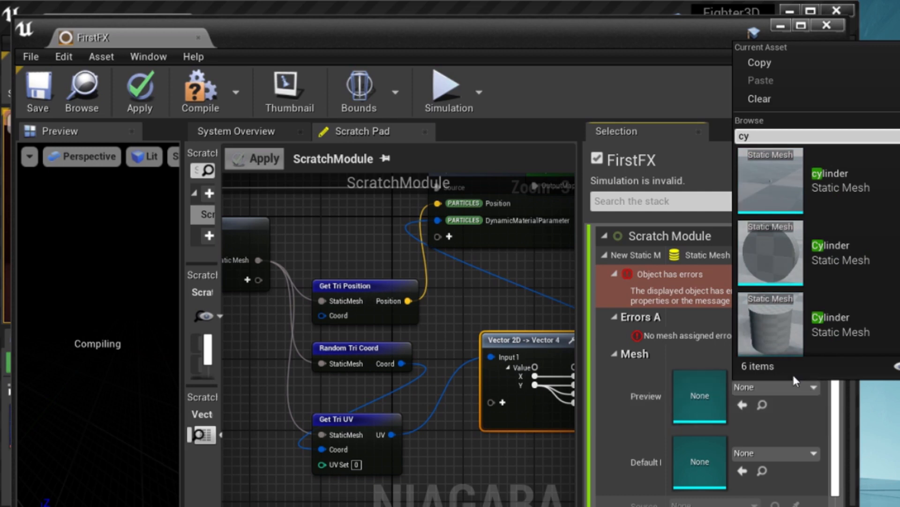
pyautogui.click(814, 343)
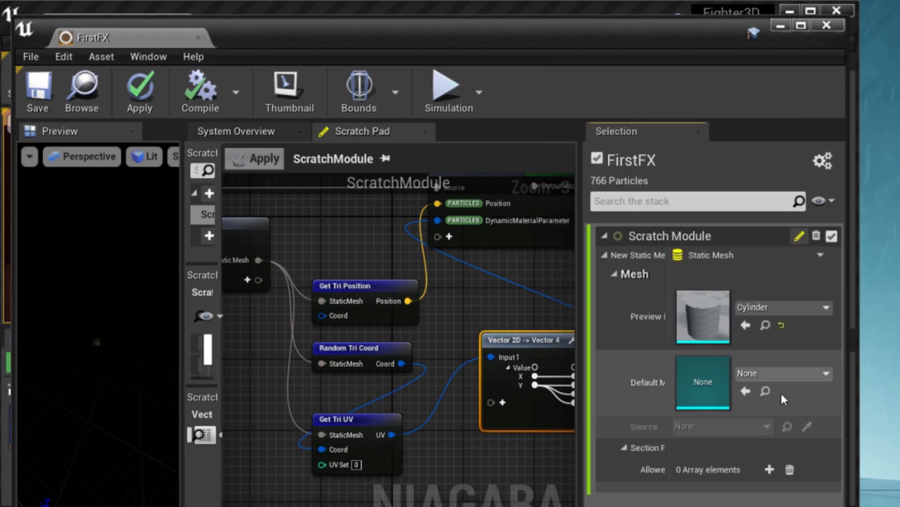
pyautogui.click(782, 375)
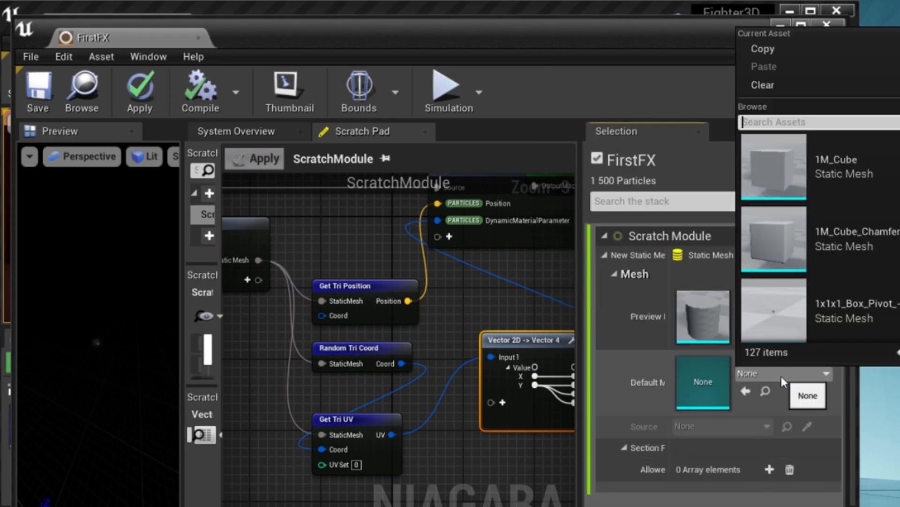
pyautogui.write('cy')
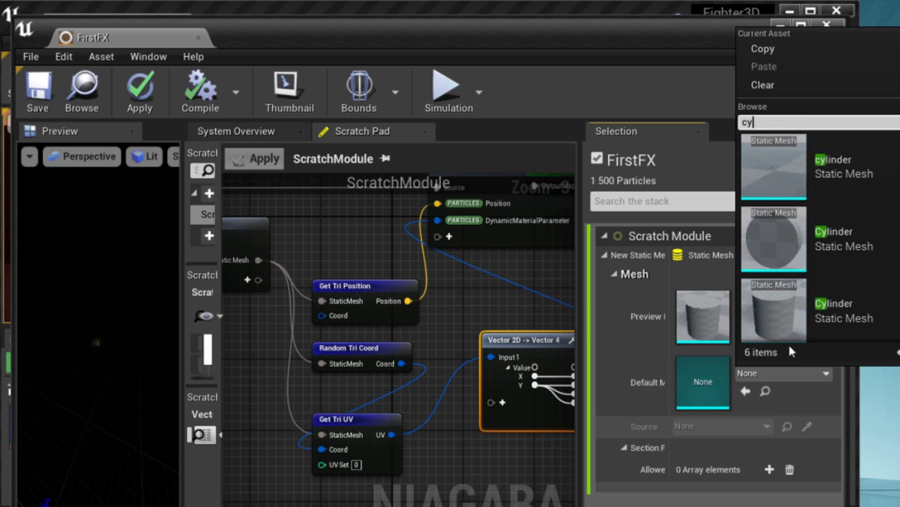
pyautogui.click(812, 313)
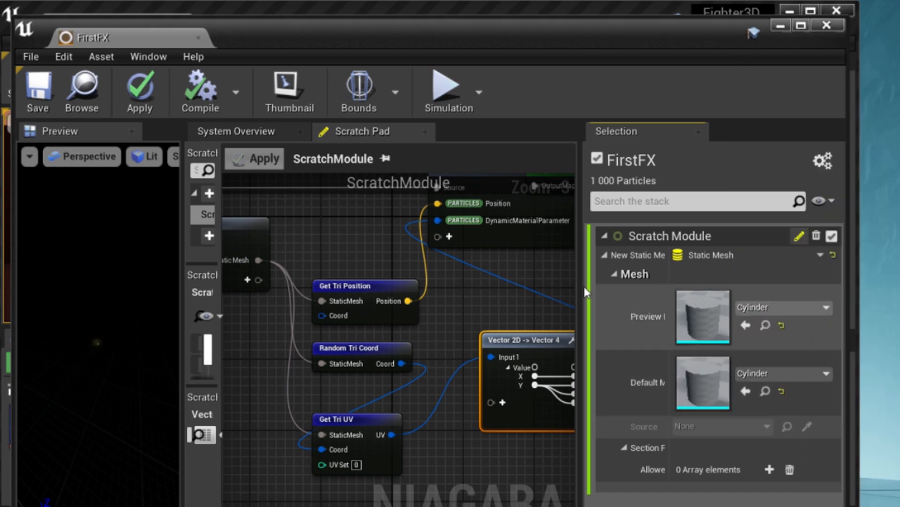
# - Move Scratch Module above Cylinder Location in the Particle Spawn group of the system overview
pyautogui.moveTo(579, 286); pyautogui.dragTo(673, 286)
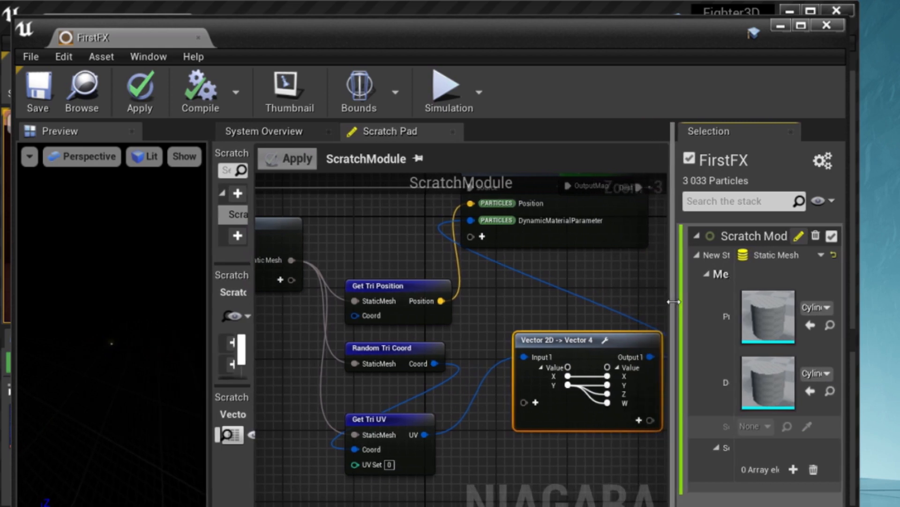
pyautogui.moveTo(641, 304); pyautogui.dragTo(603, 330, button='right')
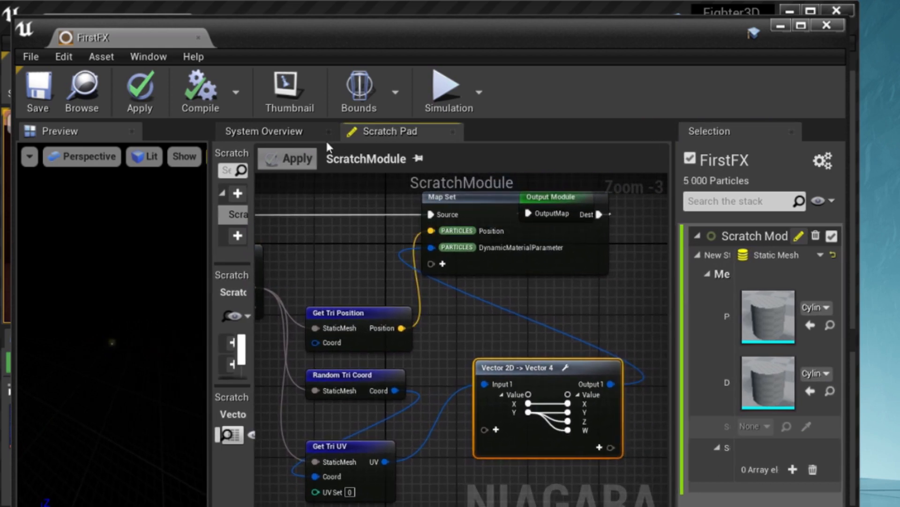
pyautogui.click(260, 130)
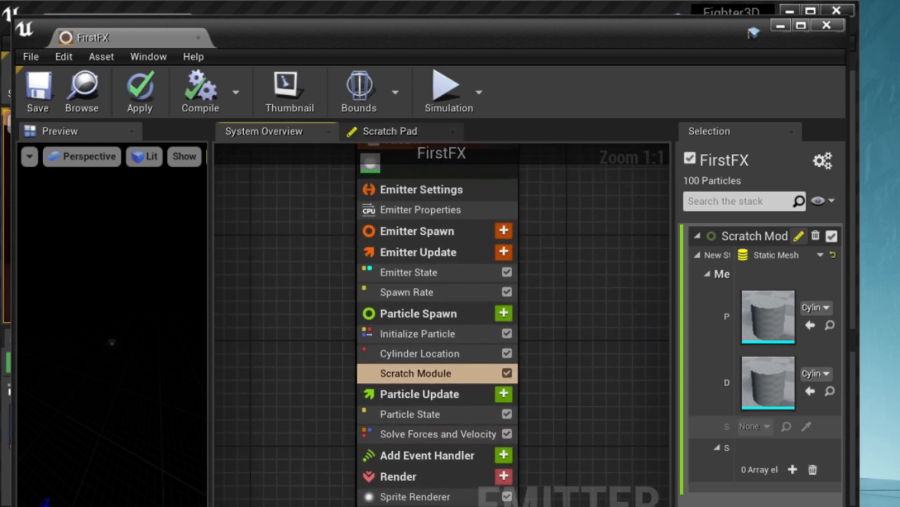
pyautogui.click(456, 365)
pyautogui.moveTo(455, 364); pyautogui.dragTo(457, 334)
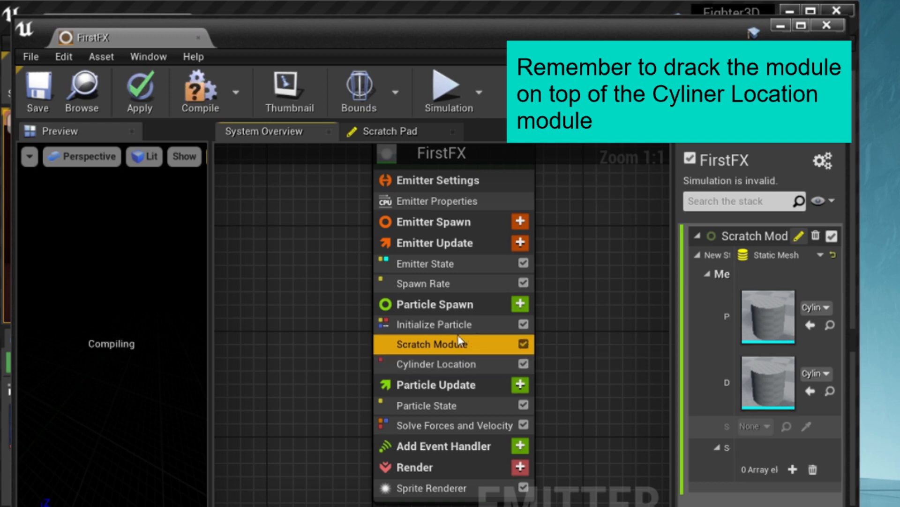
pyautogui.moveTo(567, 364); pyautogui.dragTo(605, 371, button='right')
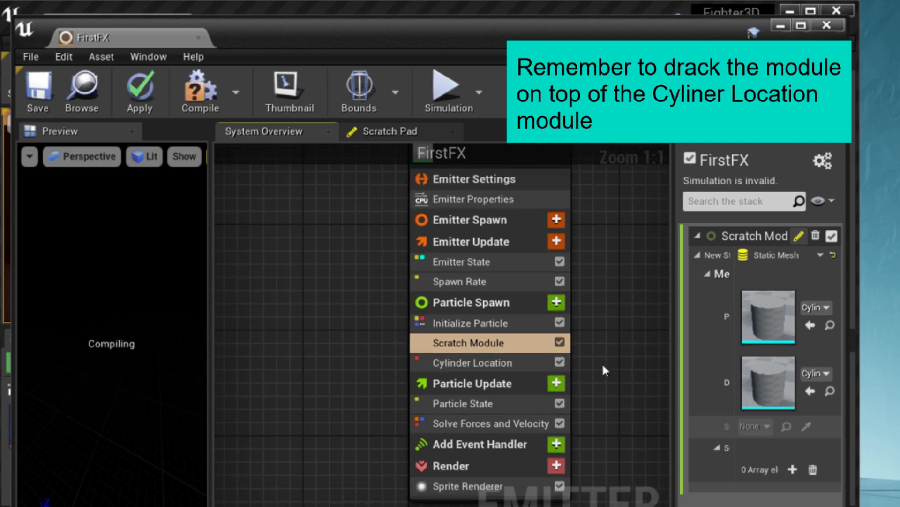
pyautogui.moveTo(328, 340); pyautogui.dragTo(269, 348, button='right')
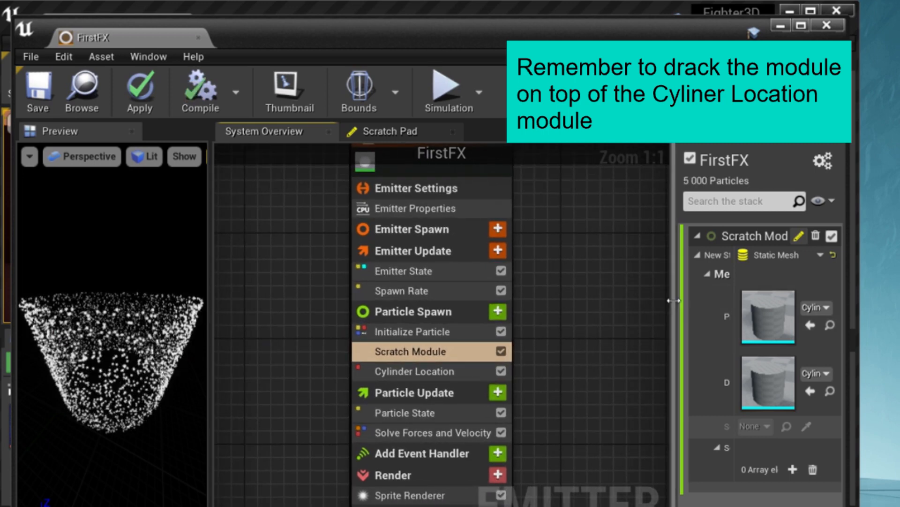
# - Widen the particle preview and the module settings area on either side of the system overview
pyautogui.moveTo(670, 300); pyautogui.dragTo(632, 300)
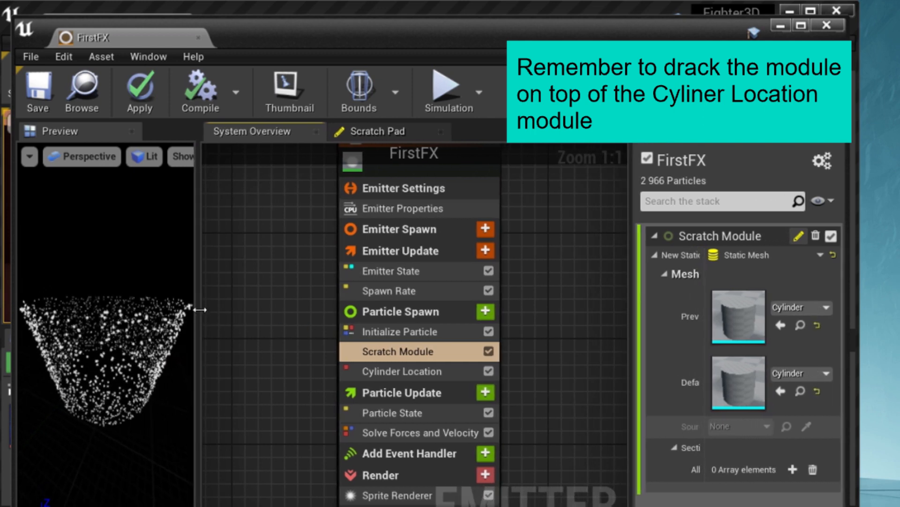
pyautogui.moveTo(197, 310); pyautogui.dragTo(247, 313)
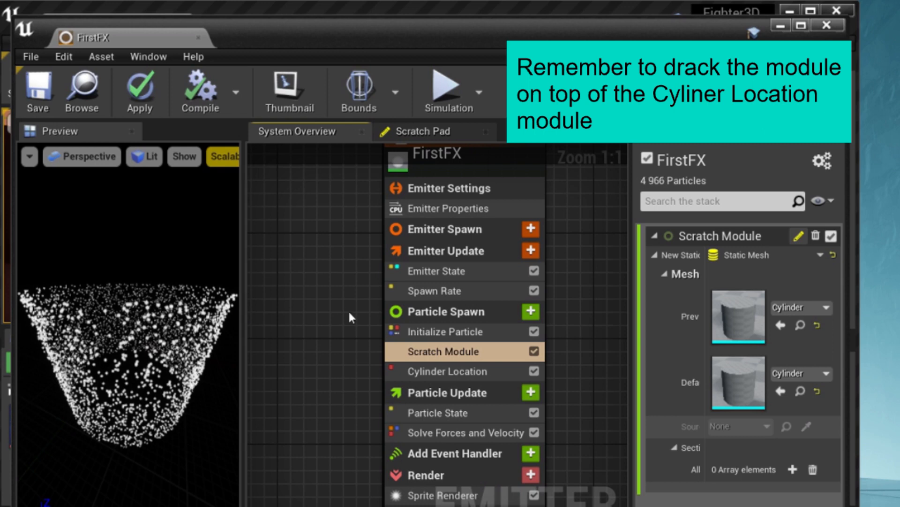
pyautogui.moveTo(350, 314); pyautogui.dragTo(311, 323, button='right')
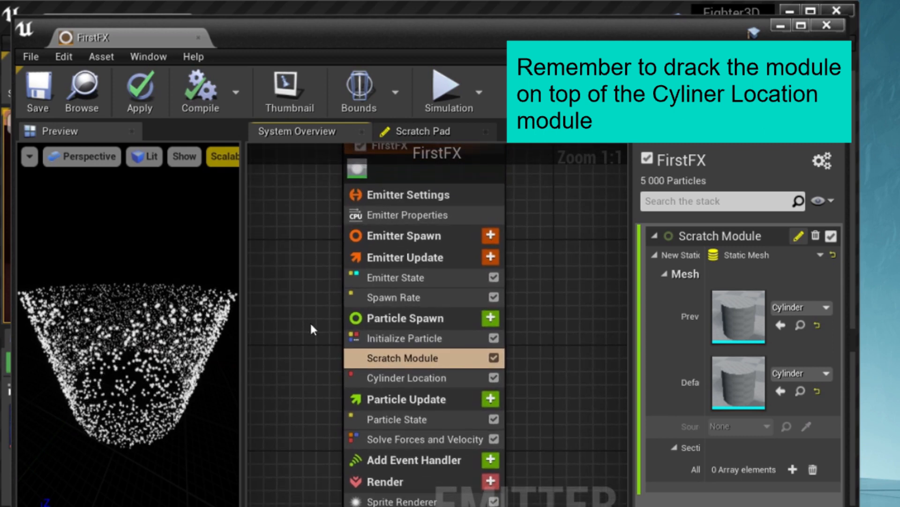
# - Apply the pending FirstFX emitter changes and save the asset
pyautogui.click(148, 104)
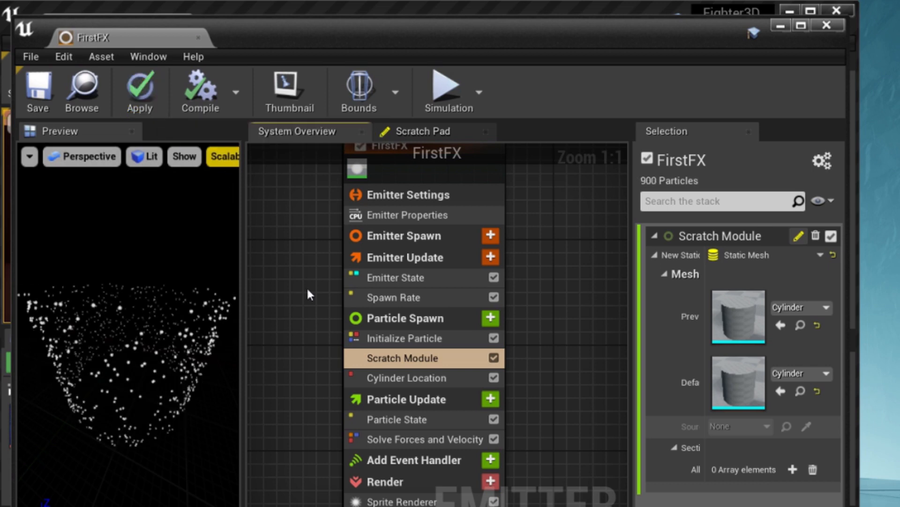
pyautogui.click(139, 95)
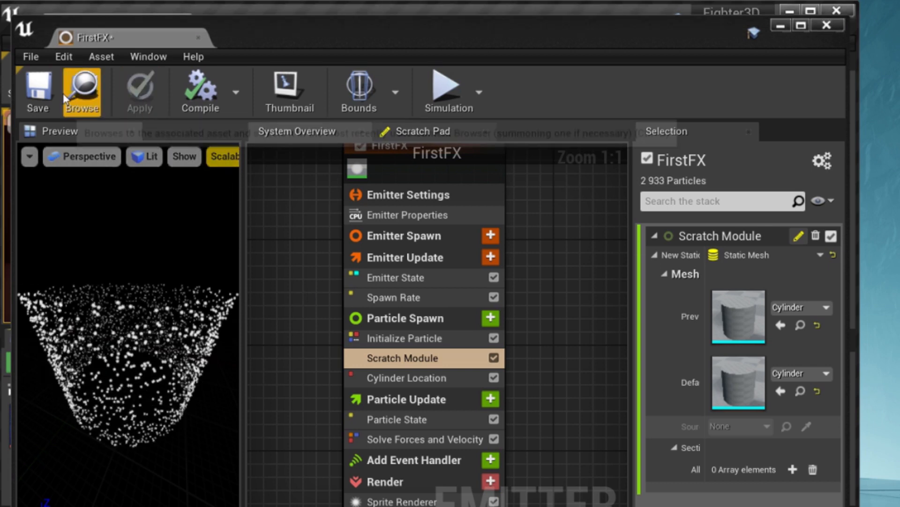
pyautogui.click(41, 93)
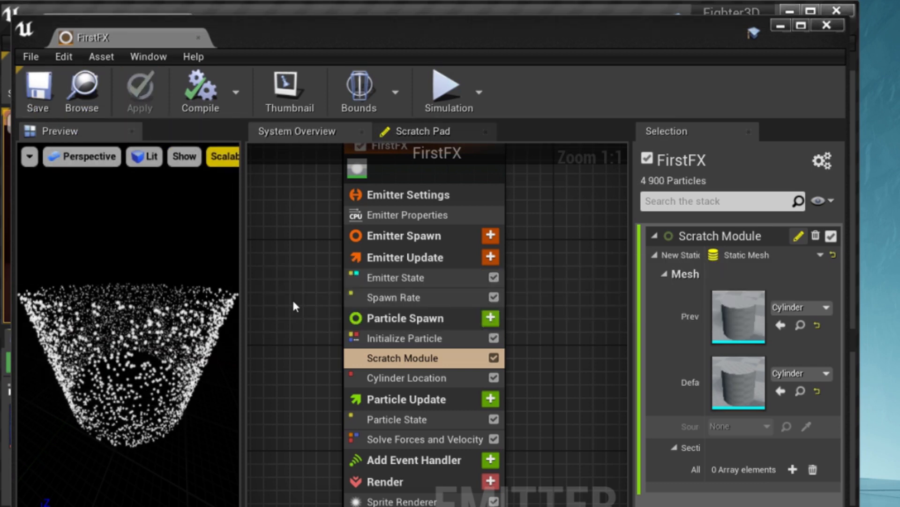
# - Add a Vortex Force module to the Particle Update group and fix its unmet-dependency issue by repositioning it
pyautogui.moveTo(291, 299); pyautogui.dragTo(294, 252, button='right')
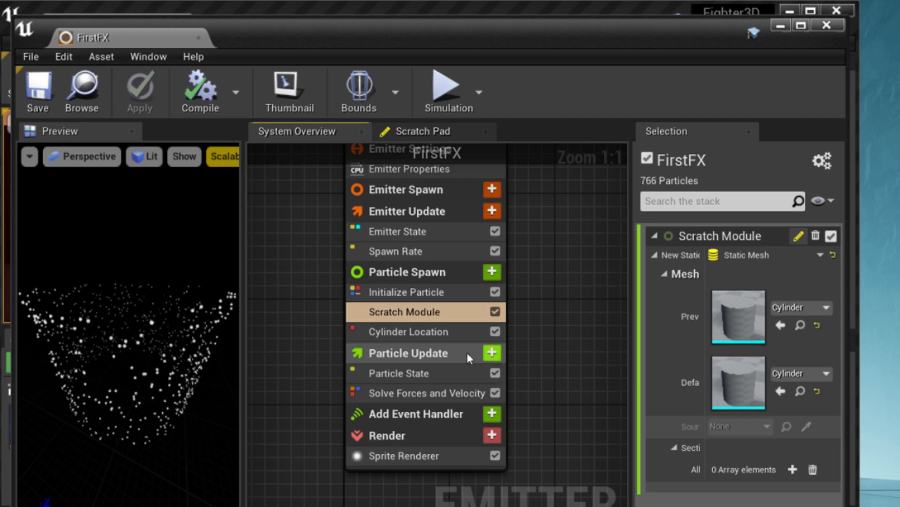
pyautogui.click(454, 353)
pyautogui.click(492, 353)
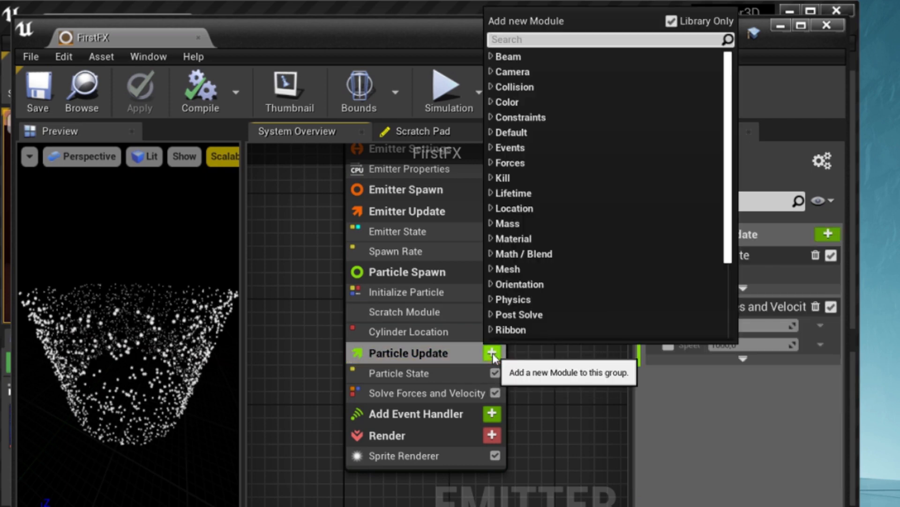
pyautogui.write('vort')
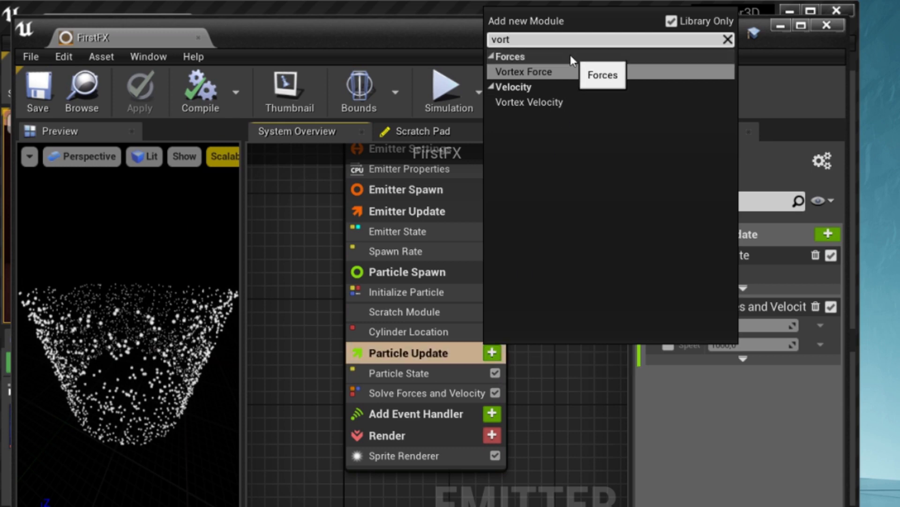
pyautogui.click(564, 72)
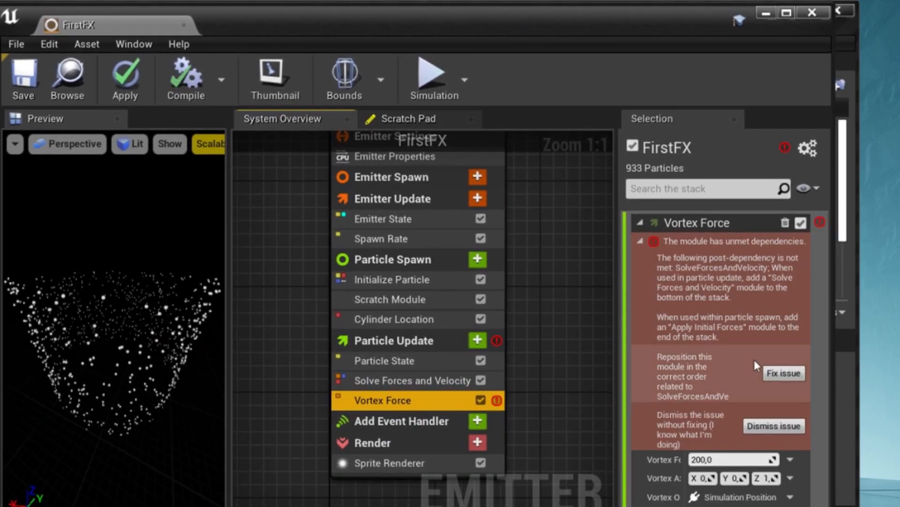
pyautogui.click(789, 371)
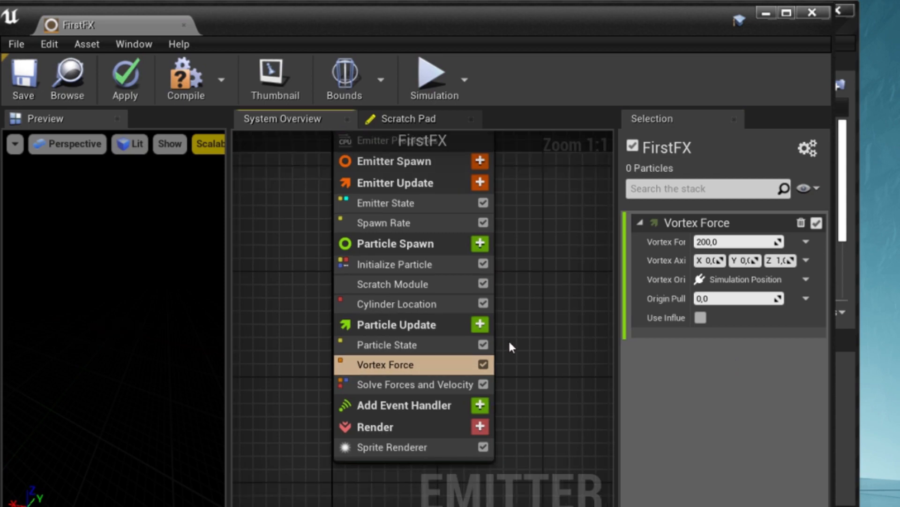
# - Add a Drag module to Particle Update, fix its ordering issue, set Drag to 2.0, and apply the changes
pyautogui.click(479, 324)
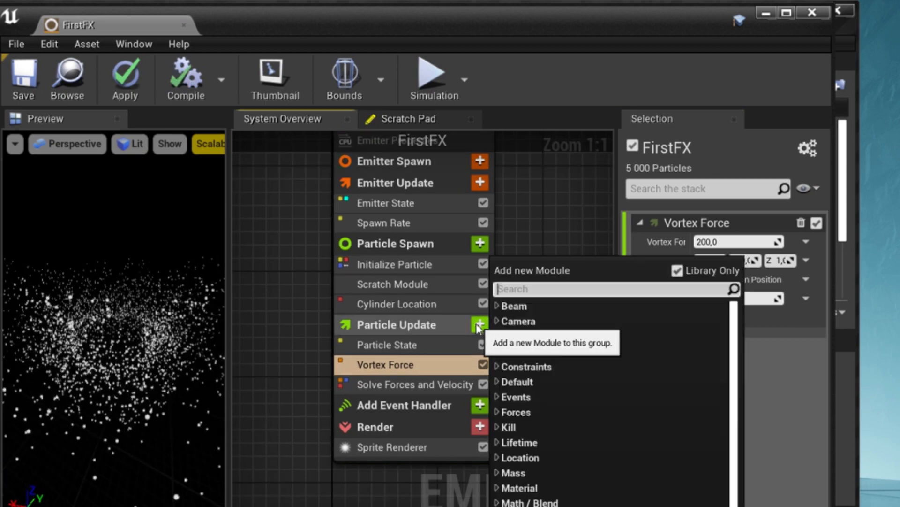
pyautogui.write('dr')
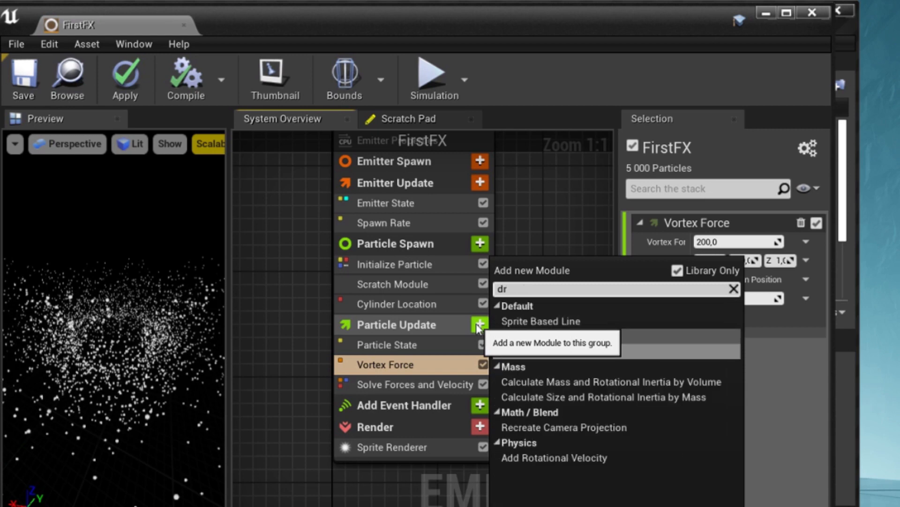
pyautogui.click(543, 351)
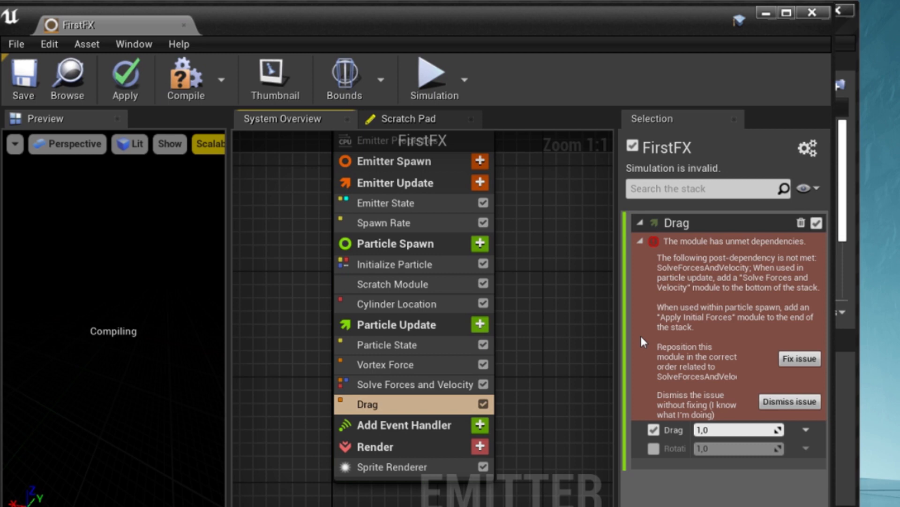
pyautogui.click(800, 359)
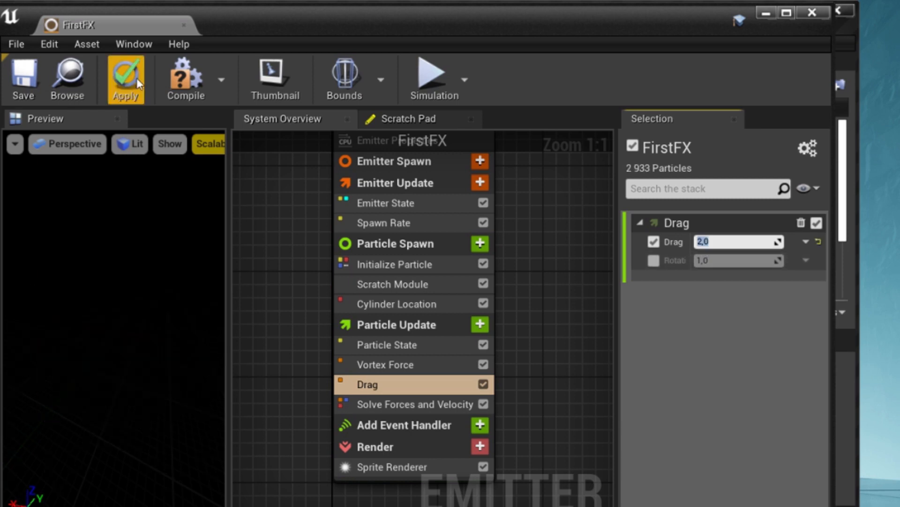
pyautogui.click(126, 79)
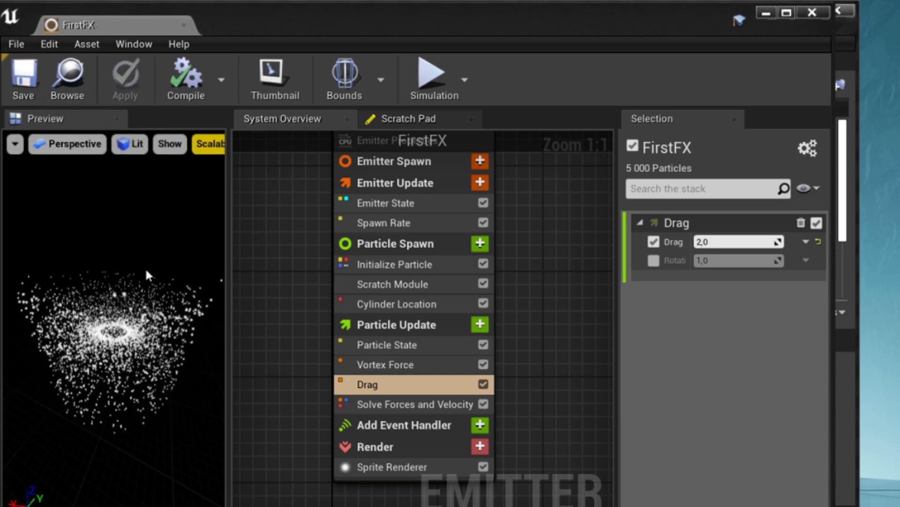
pyautogui.moveTo(145, 268); pyautogui.dragTo(147, 341)
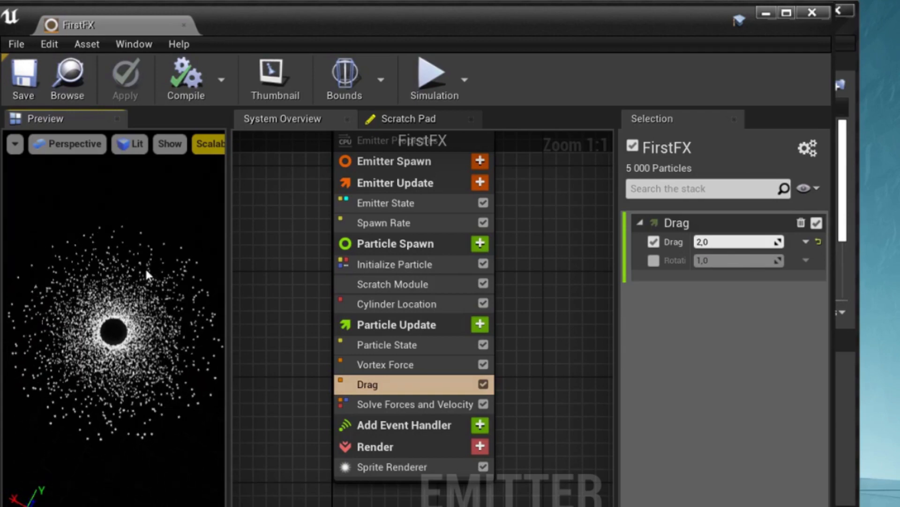
pyautogui.moveTo(148, 272); pyautogui.dragTo(148, 240)
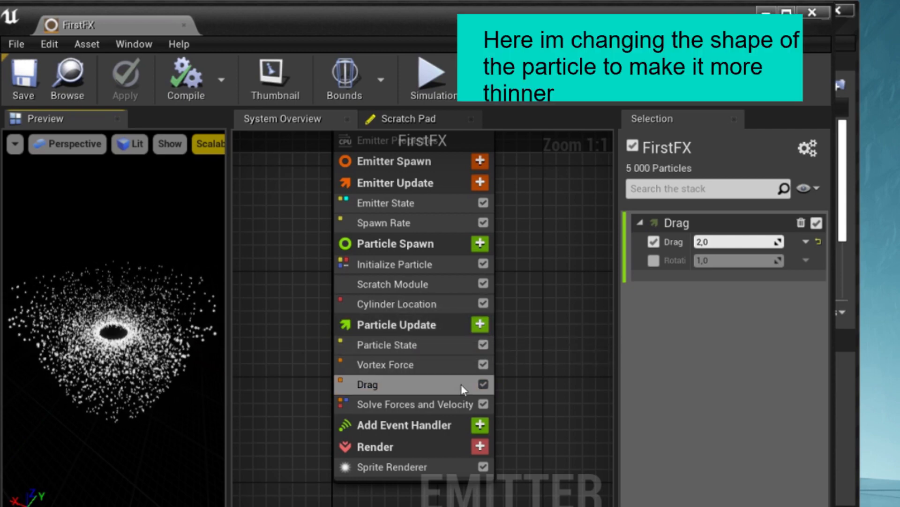
# - Set the Sprite Renderer's alignment to Velocity Aligned
pyautogui.click(466, 465)
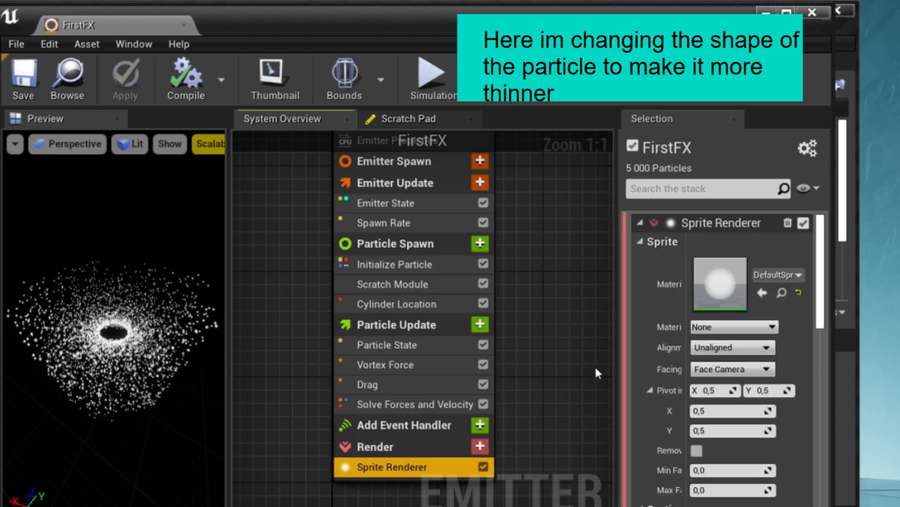
pyautogui.click(725, 347)
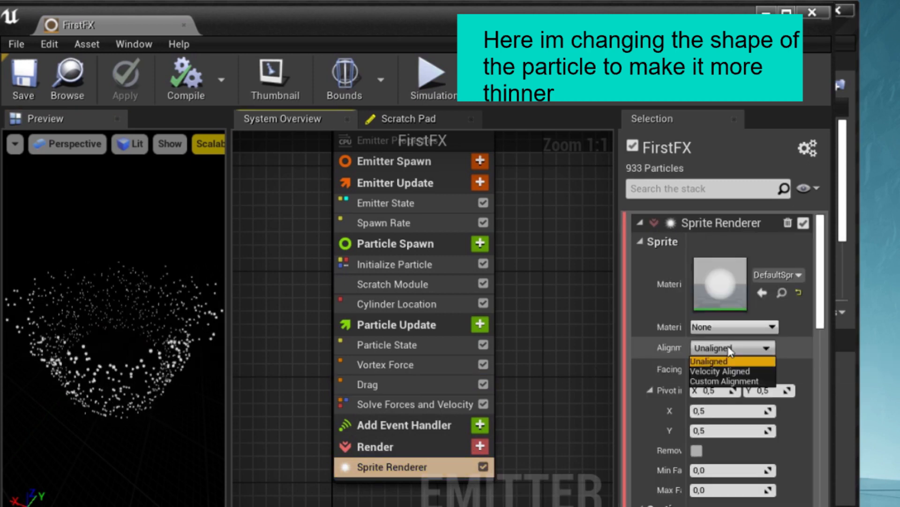
pyautogui.click(717, 371)
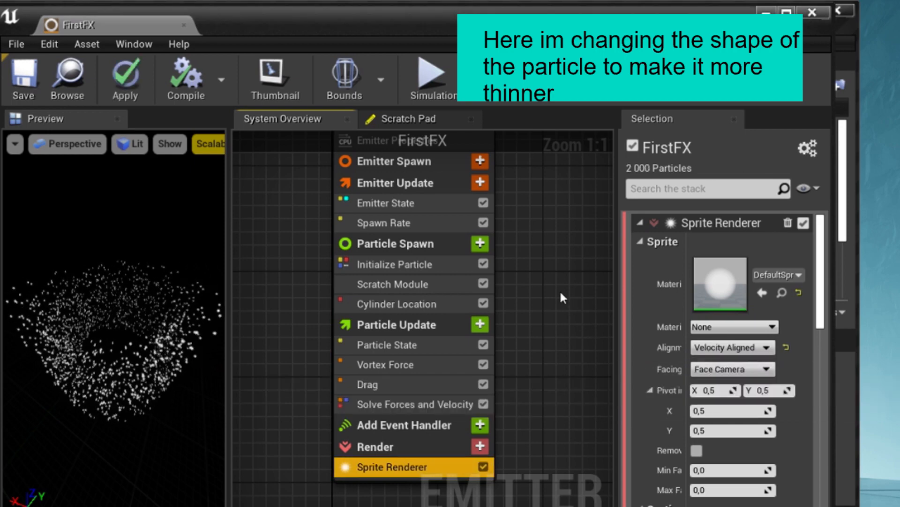
pyautogui.moveTo(559, 289); pyautogui.dragTo(527, 330, button='right')
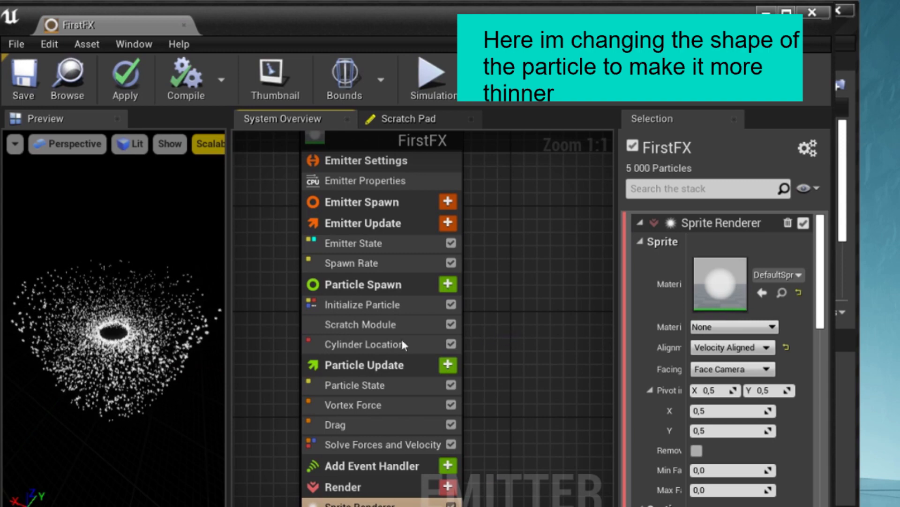
pyautogui.moveTo(140, 300); pyautogui.dragTo(141, 359)
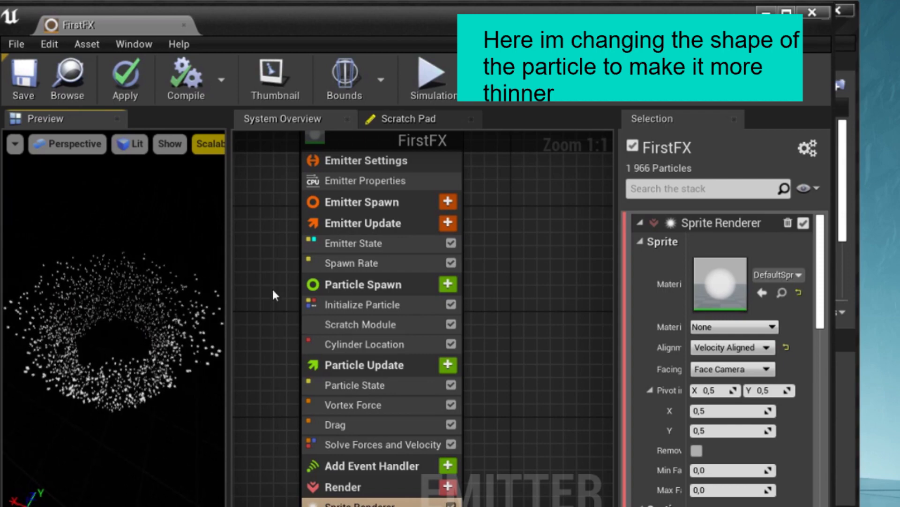
# - Make the particles thinner by setting the sprite size X to 1.0 in Initialize Particle
pyautogui.click(412, 301)
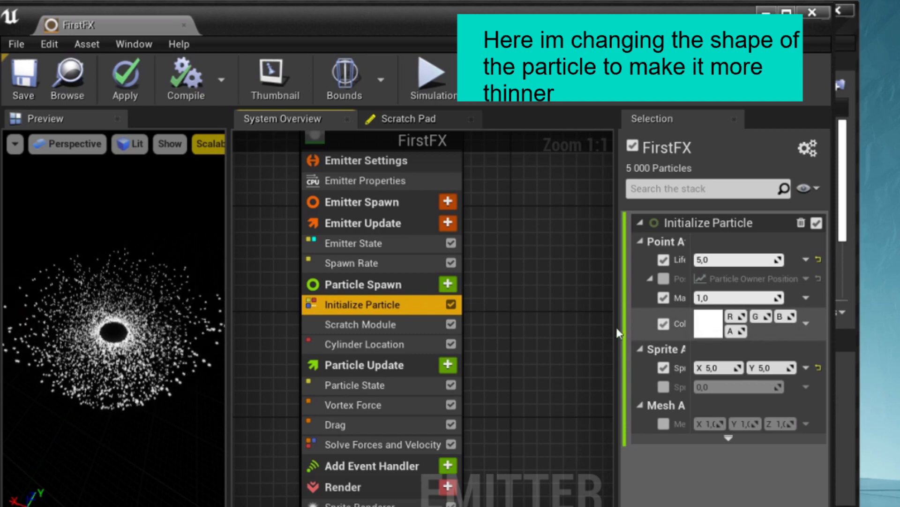
pyautogui.moveTo(614, 324); pyautogui.dragTo(598, 325)
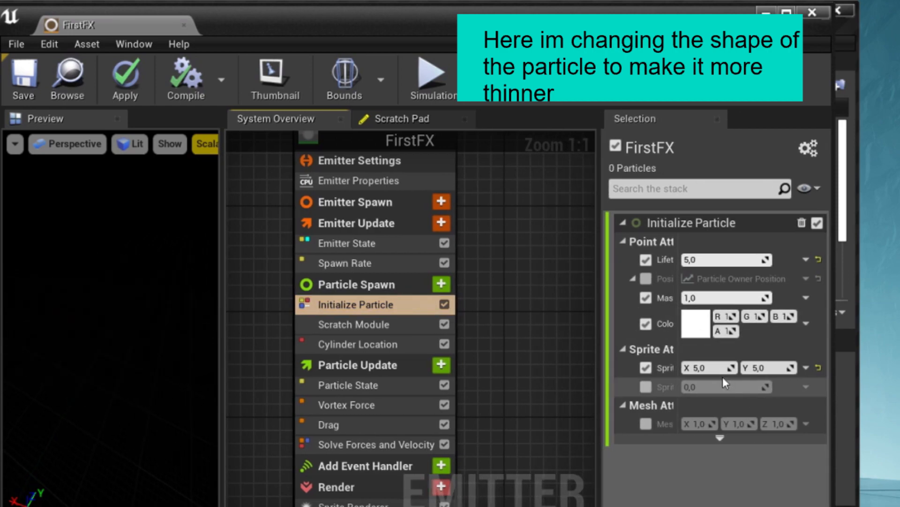
pyautogui.click(713, 369)
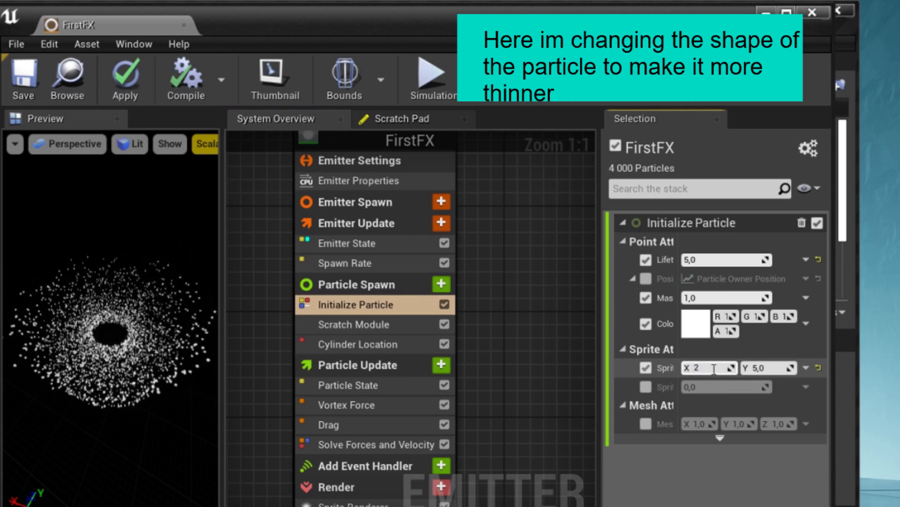
pyautogui.write('2')
pyautogui.press('Return')
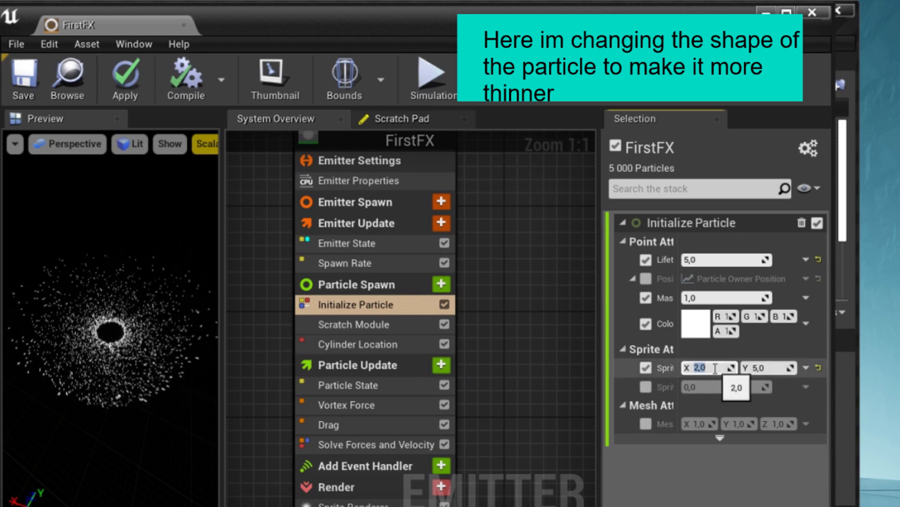
pyautogui.write('1')
pyautogui.press('Return')
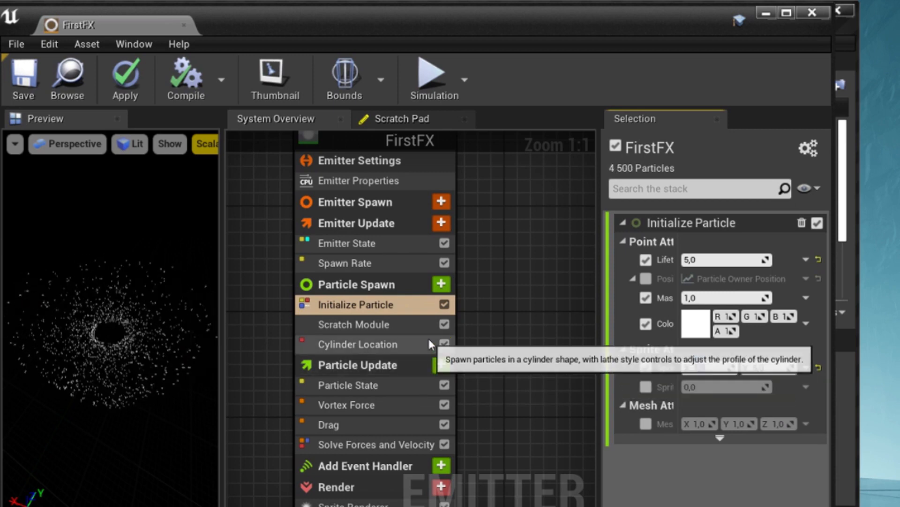
# - Brighten the particles by setting the R, G and B color values in Initialize Particle to 5.0, and apply the changes
pyautogui.moveTo(488, 339); pyautogui.dragTo(493, 283, button='right')
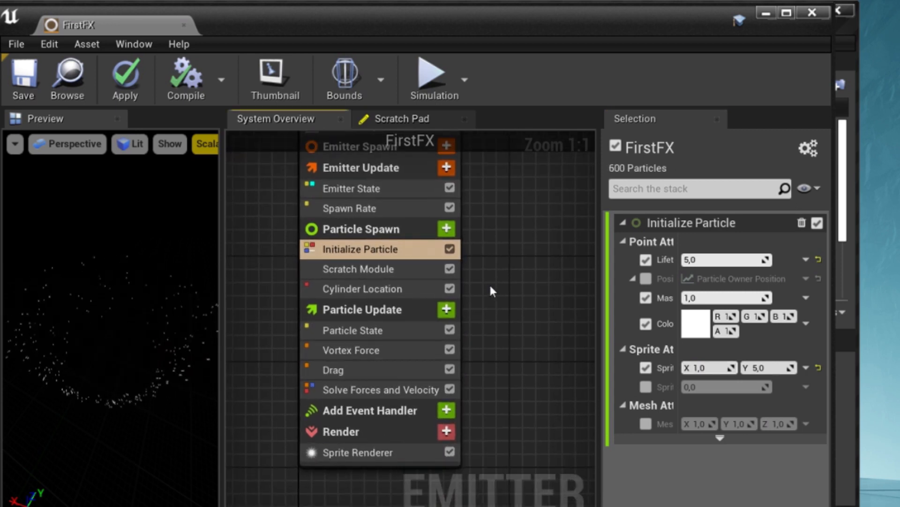
pyautogui.click(399, 290)
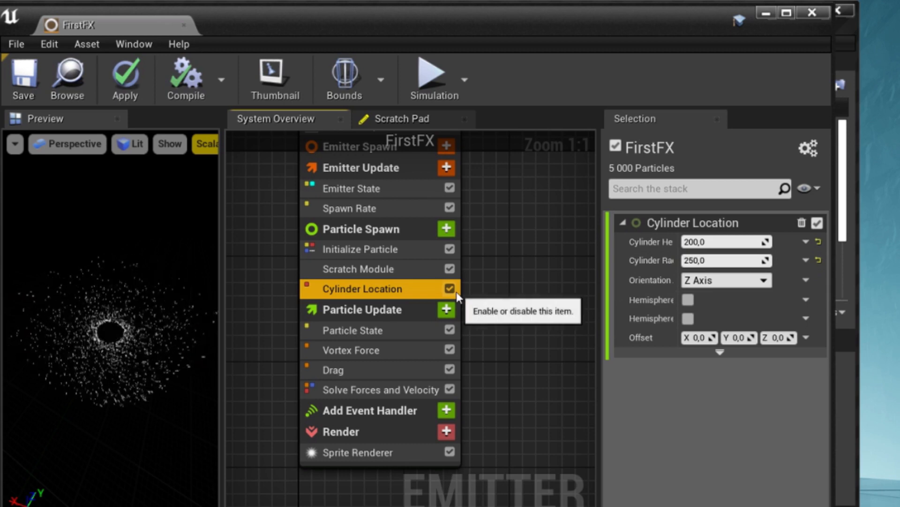
pyautogui.click(382, 248)
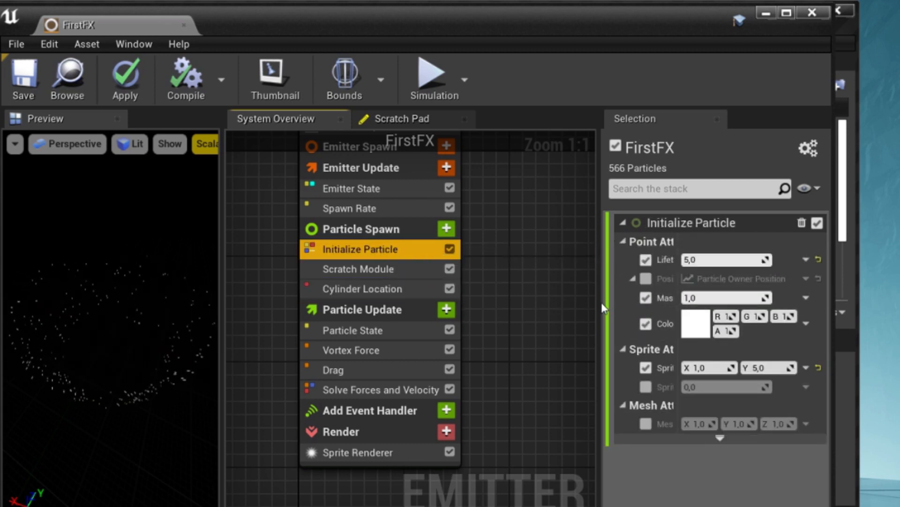
pyautogui.moveTo(598, 302); pyautogui.dragTo(558, 302)
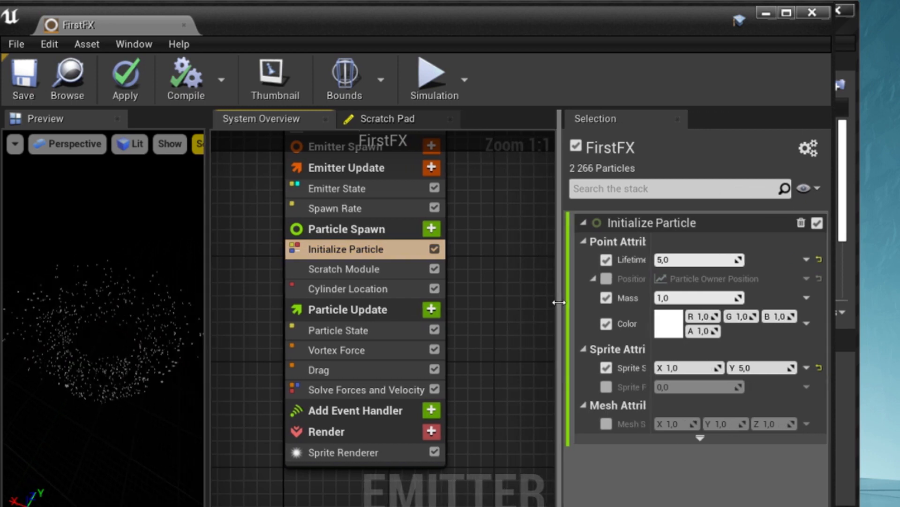
pyautogui.click(705, 316)
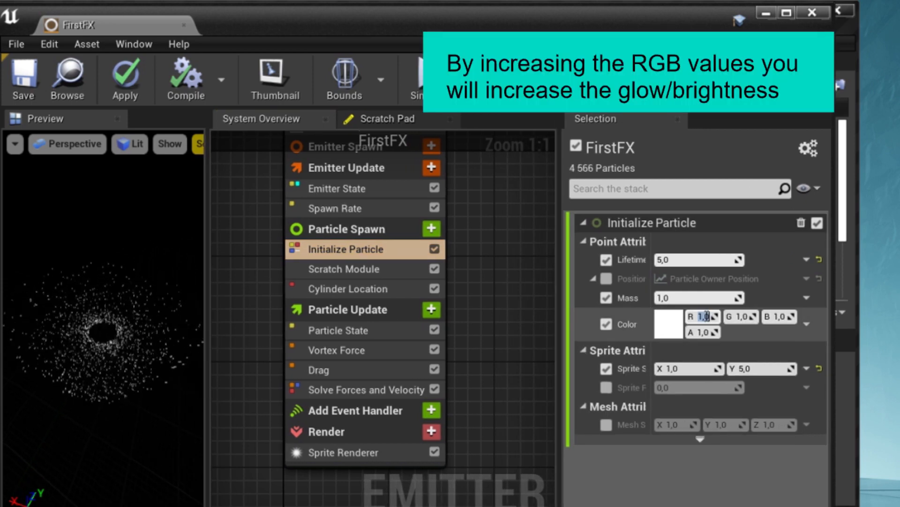
pyautogui.write('5')
pyautogui.press('Return')
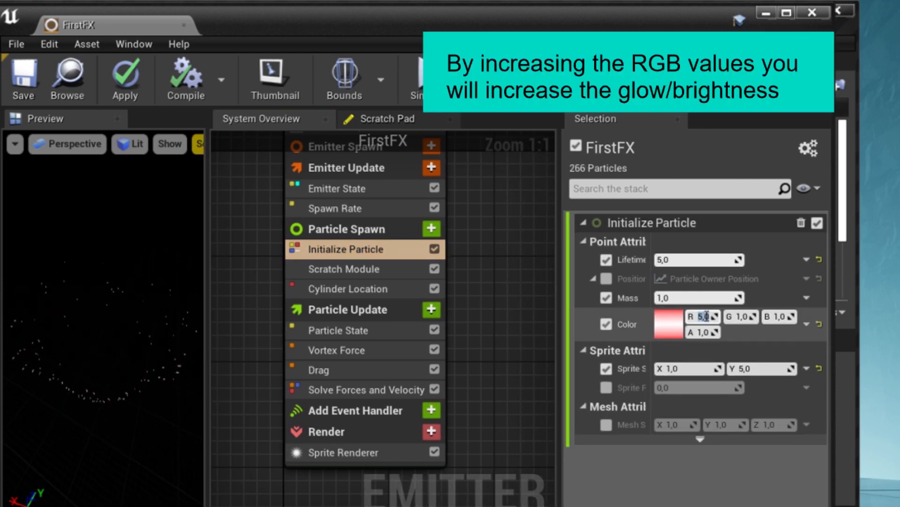
pyautogui.click(745, 316)
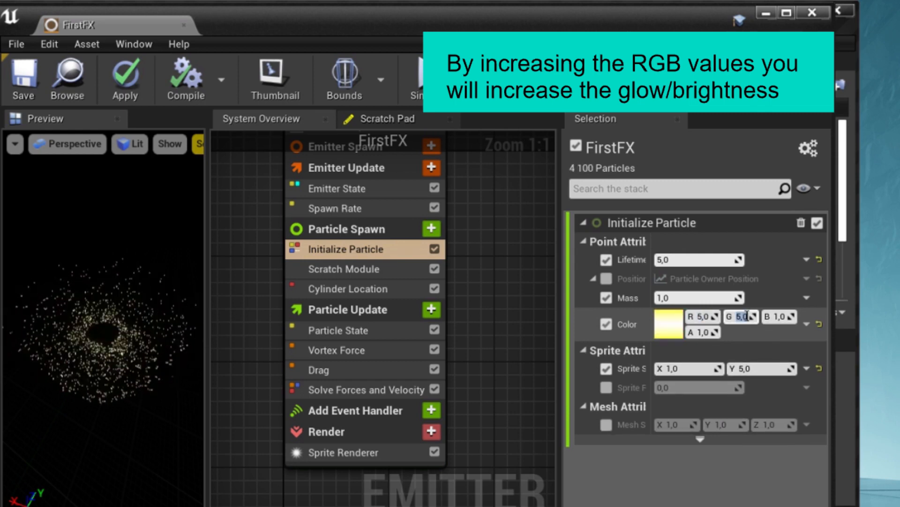
pyautogui.click(777, 317)
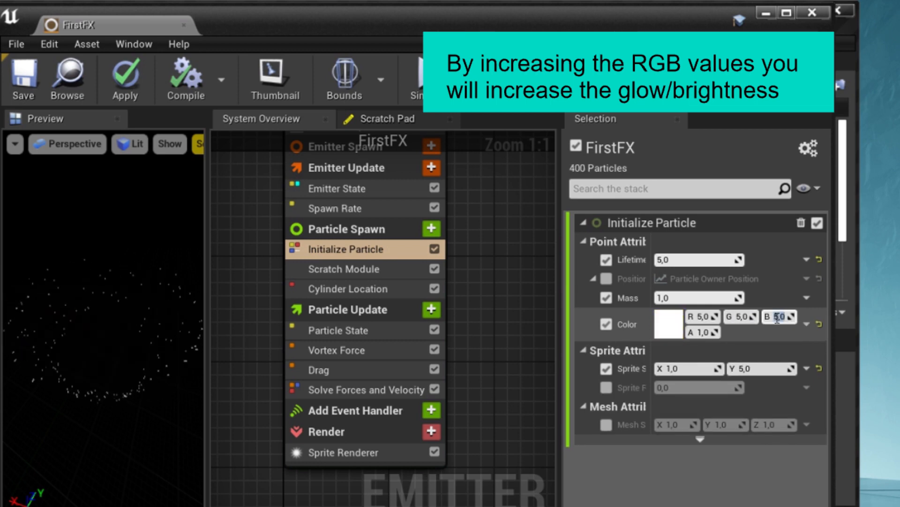
pyautogui.press('Return')
pyautogui.moveTo(505, 283); pyautogui.dragTo(550, 286, button='right')
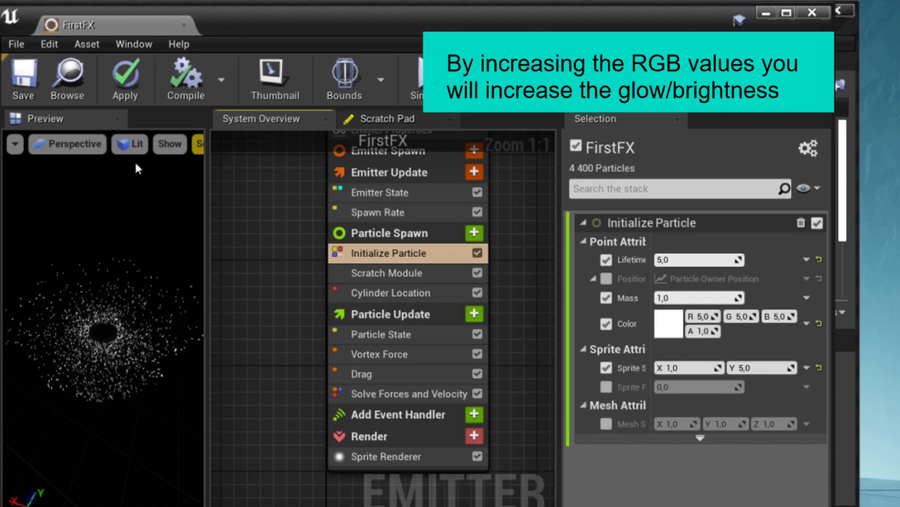
pyautogui.click(131, 91)
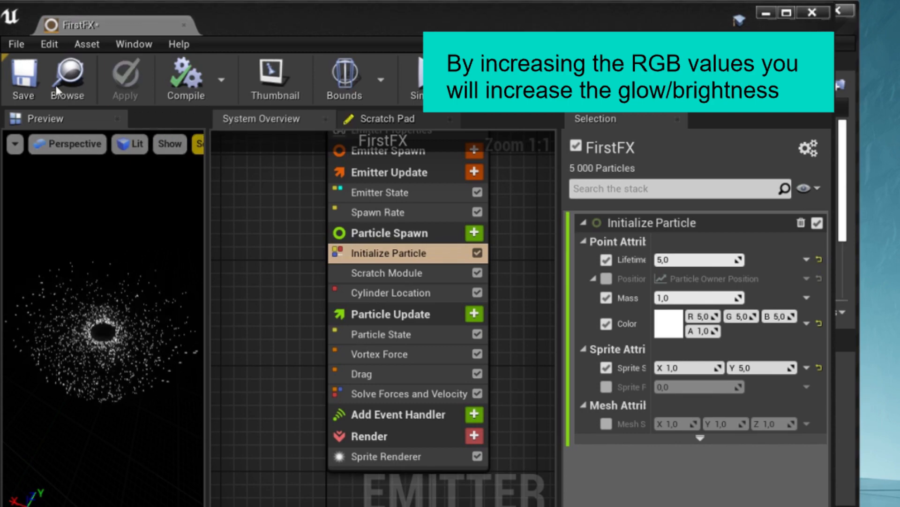
# - Save the FirstFX emitter, check which material its Sprite Renderer uses, and close the emitter editor
pyautogui.click(24, 85)
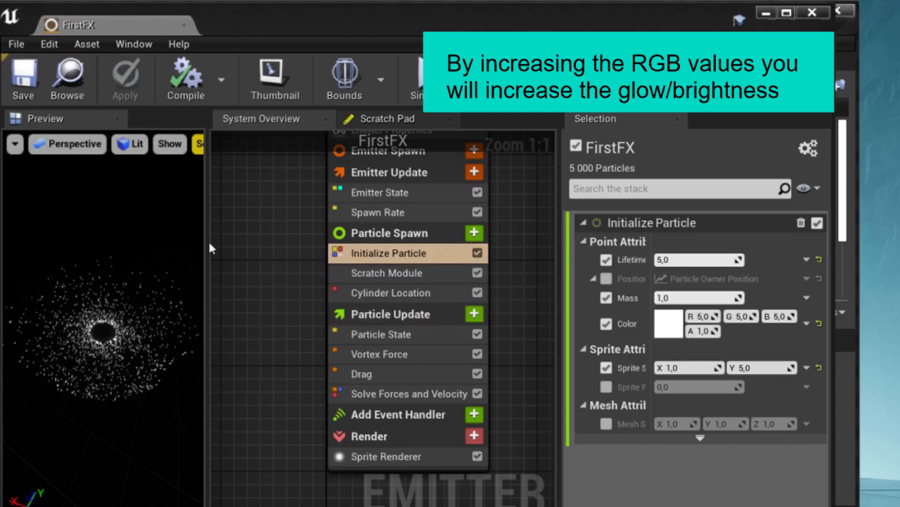
pyautogui.moveTo(277, 316); pyautogui.dragTo(271, 310, button='right')
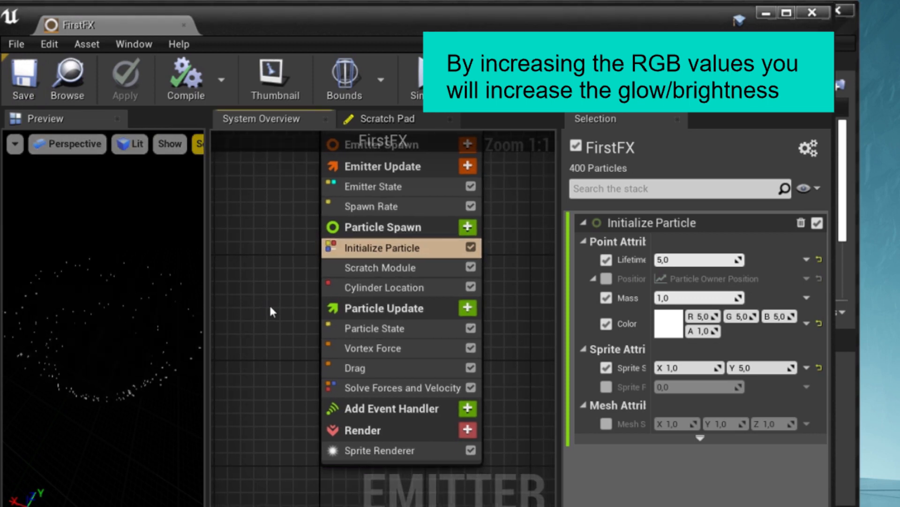
pyautogui.click(405, 452)
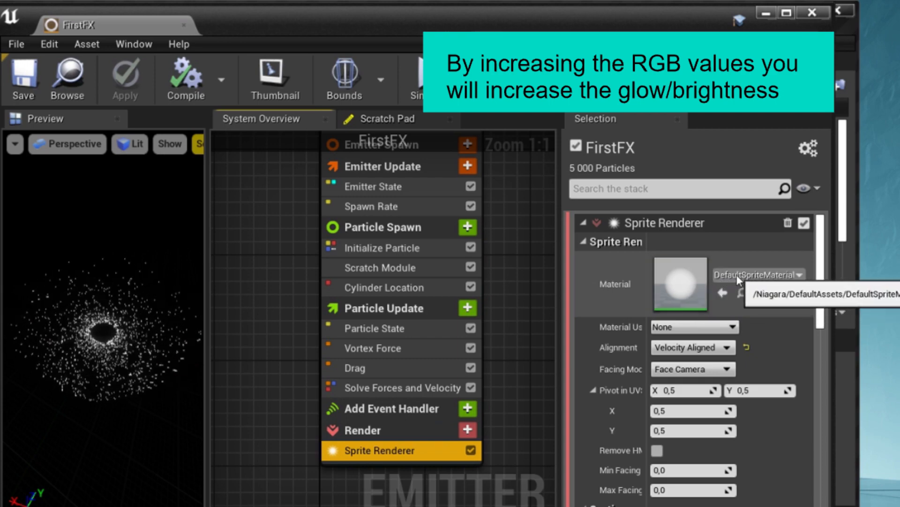
pyautogui.click(817, 12)
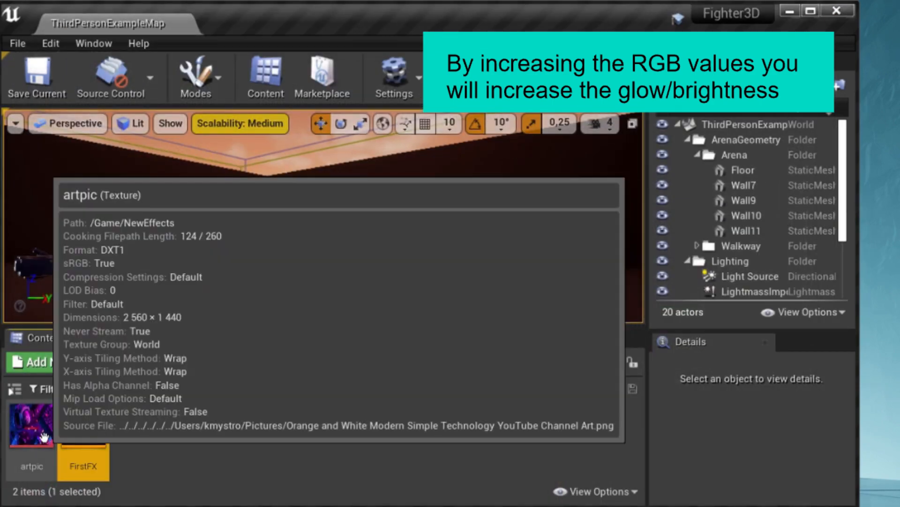
# - Create a material from the artpic texture in the NewEffects folder and name it mat1
pyautogui.click(44, 437)
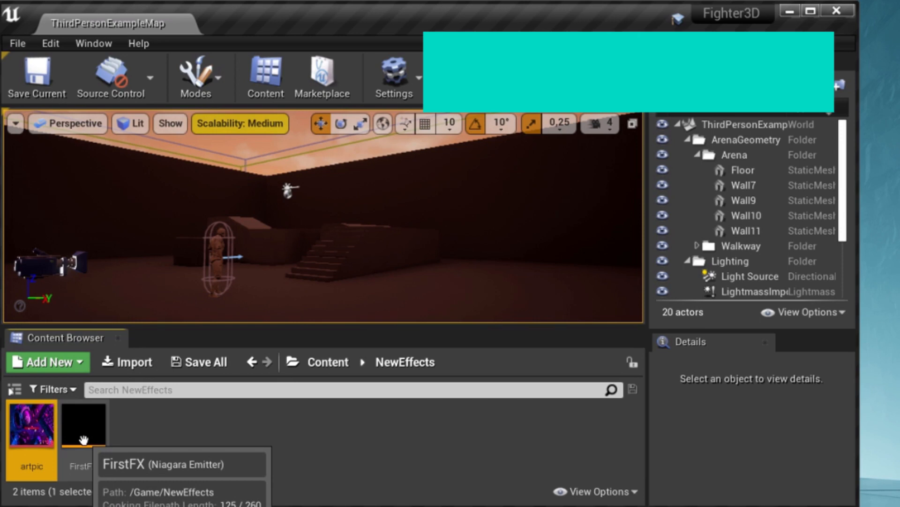
pyautogui.rightClick(48, 441)
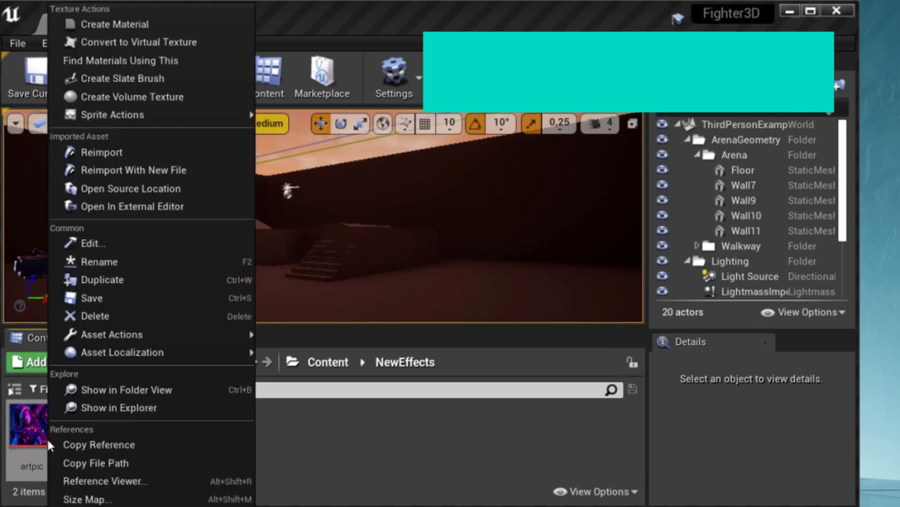
pyautogui.click(133, 24)
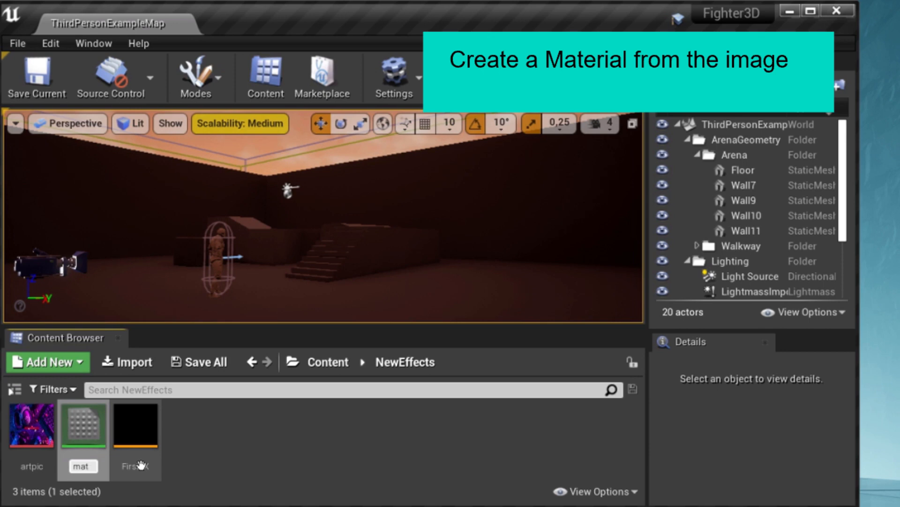
pyautogui.press('Return')
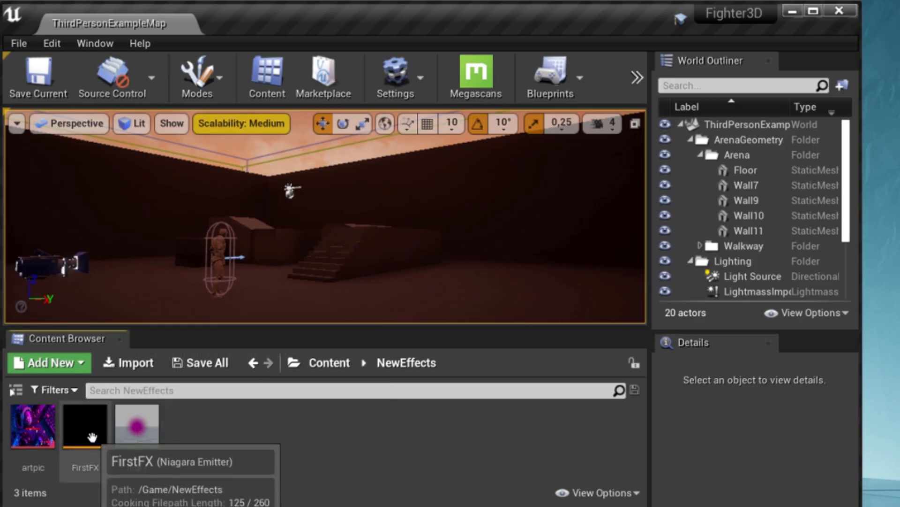
pyautogui.click(92, 434)
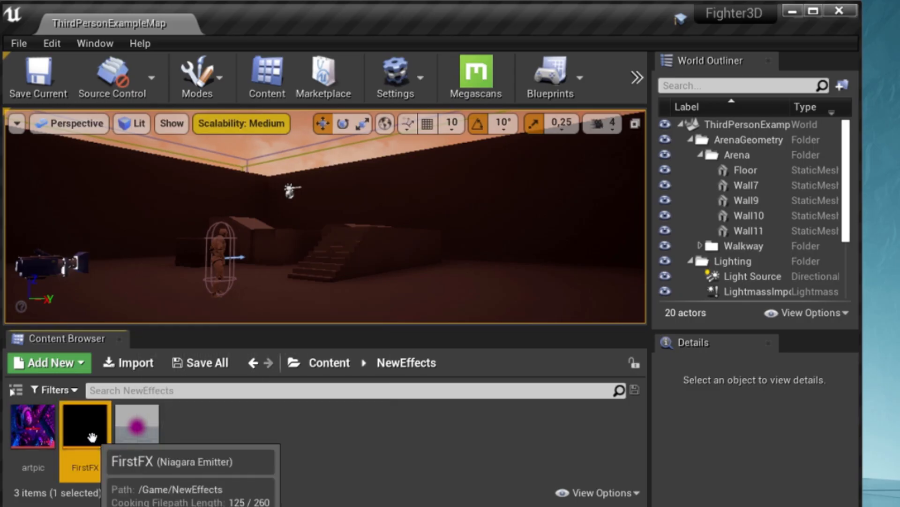
pyautogui.rightClick(92, 436)
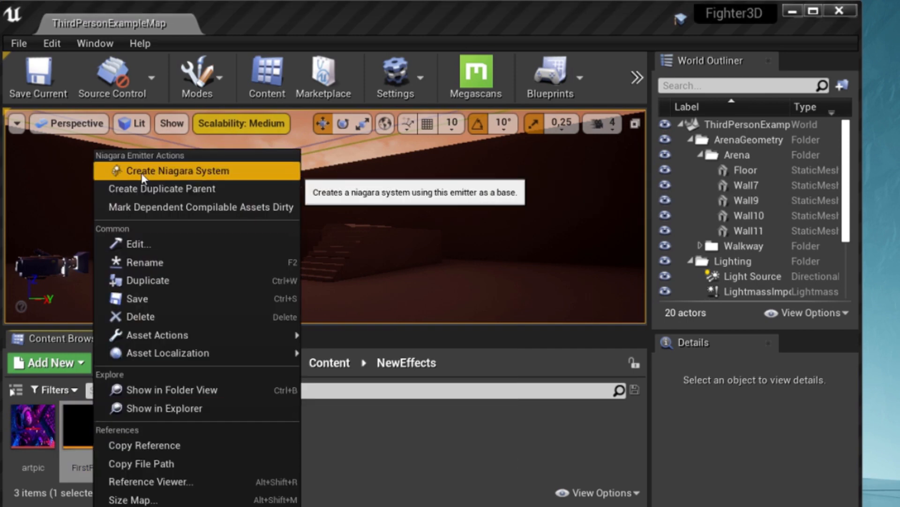
pyautogui.click(421, 485)
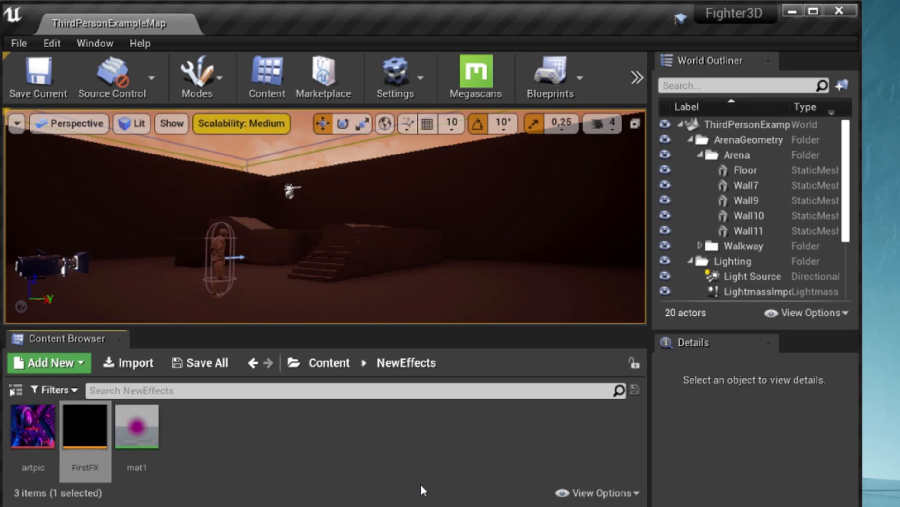
# - Delete the Play Niagara Particle Effect notify from the ThirdPersonIdle animation in Mannequin/Animations, then save and close the animation
pyautogui.click(249, 364)
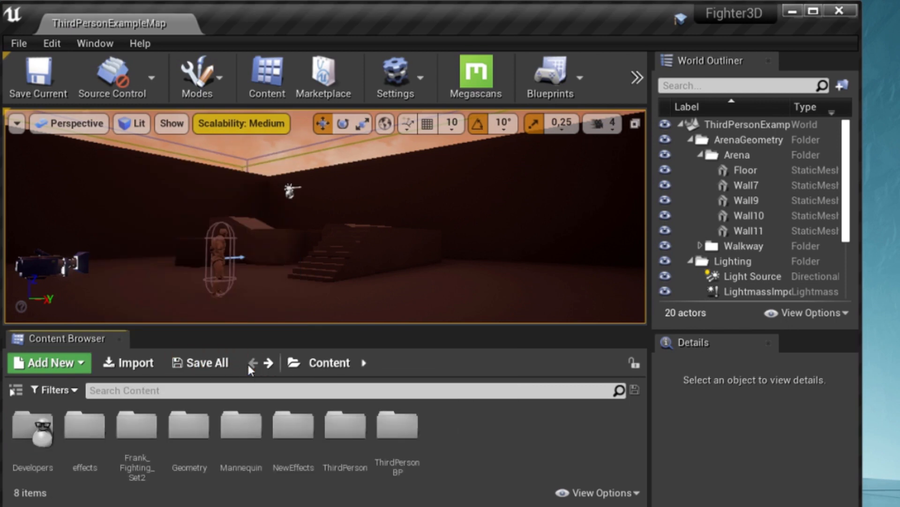
pyautogui.doubleClick(233, 440)
pyautogui.doubleClick(33, 425)
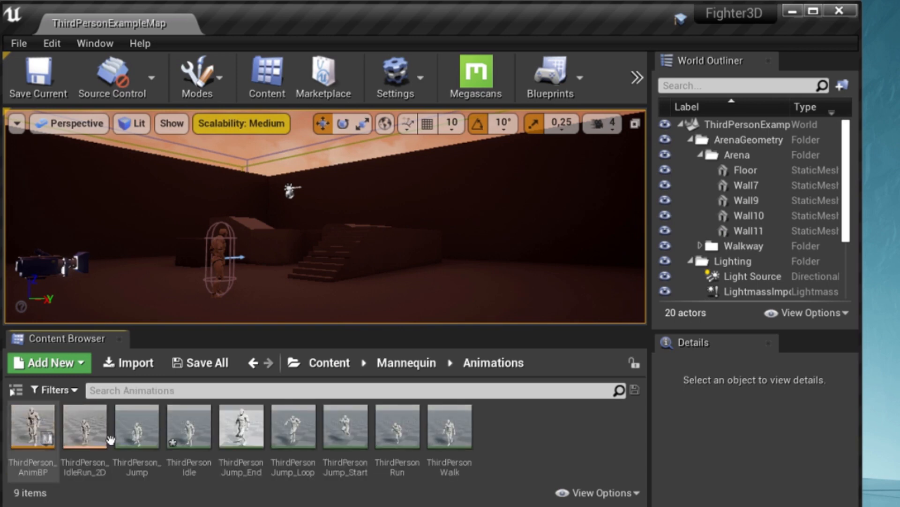
pyautogui.doubleClick(196, 447)
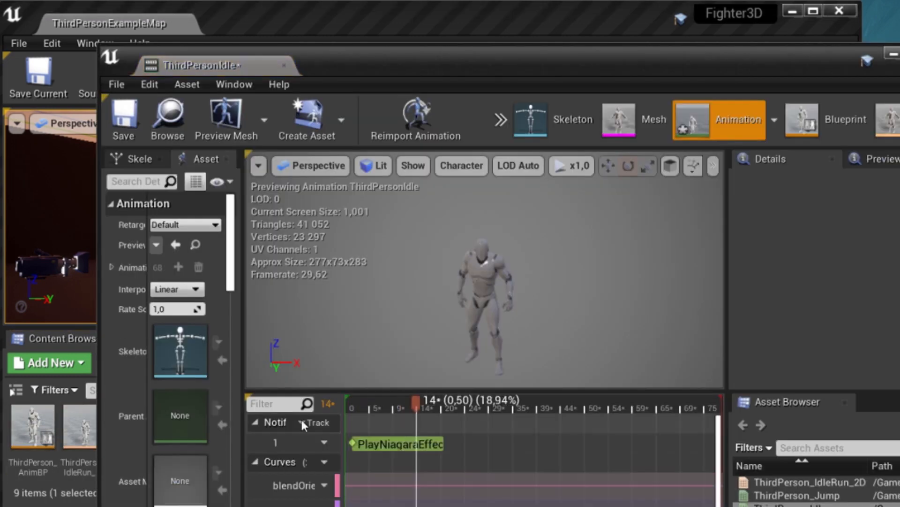
pyautogui.click(369, 445)
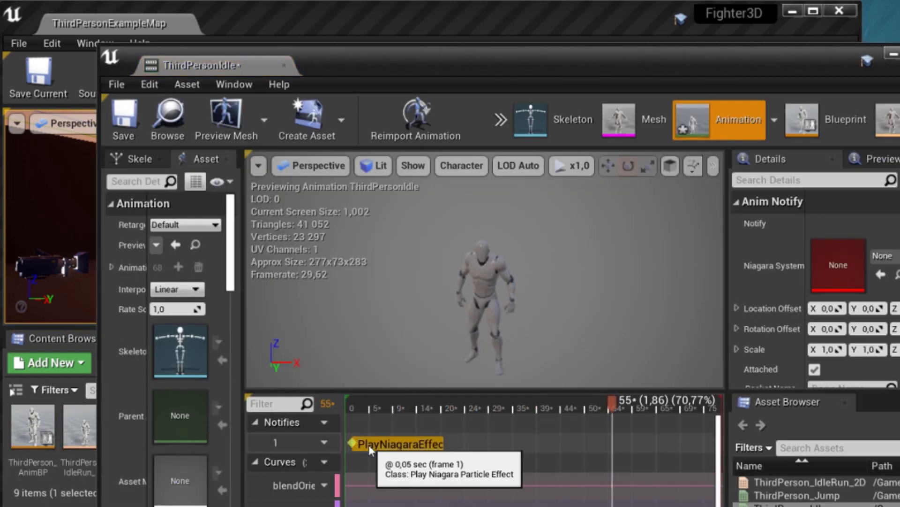
pyautogui.rightClick(368, 445)
pyautogui.click(397, 417)
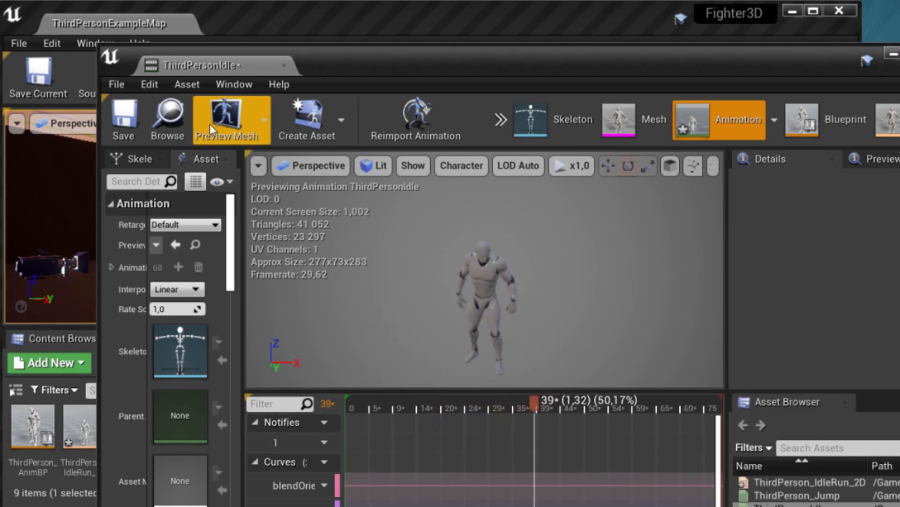
pyautogui.click(140, 111)
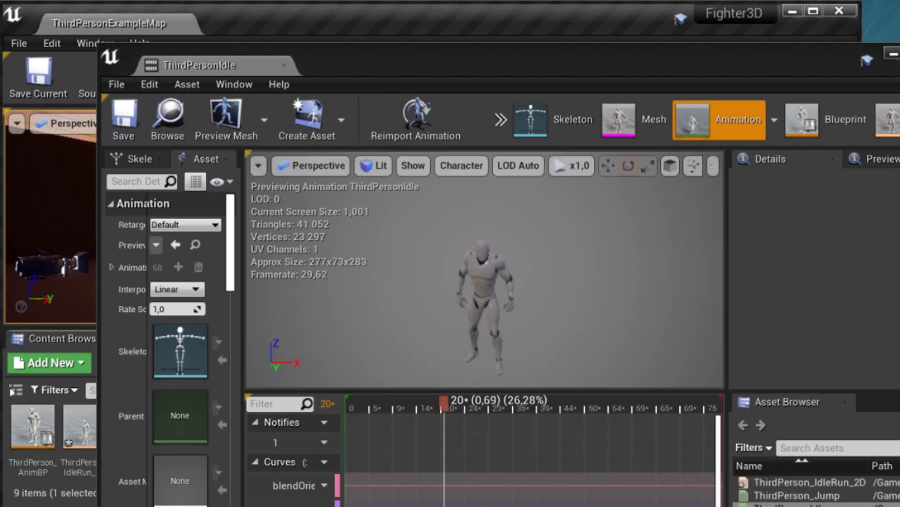
pyautogui.click(899, 54)
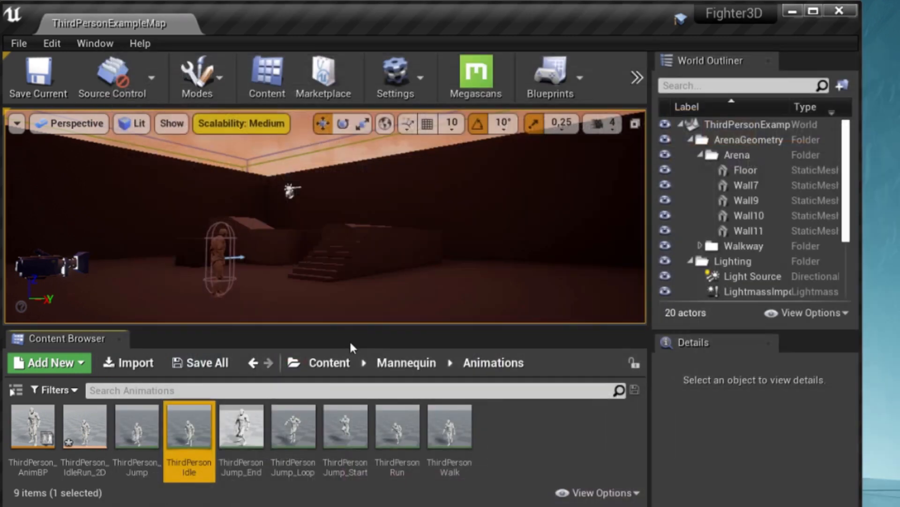
# - Open the FirstFX emitter in the NewEffects folder and assign mat1 as its Sprite Renderer material
pyautogui.click(255, 363)
pyautogui.click(253, 363)
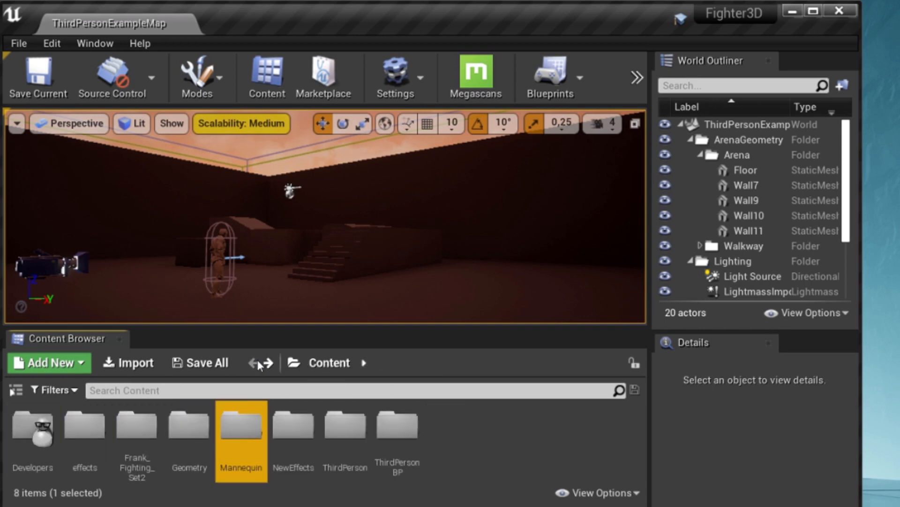
pyautogui.doubleClick(310, 436)
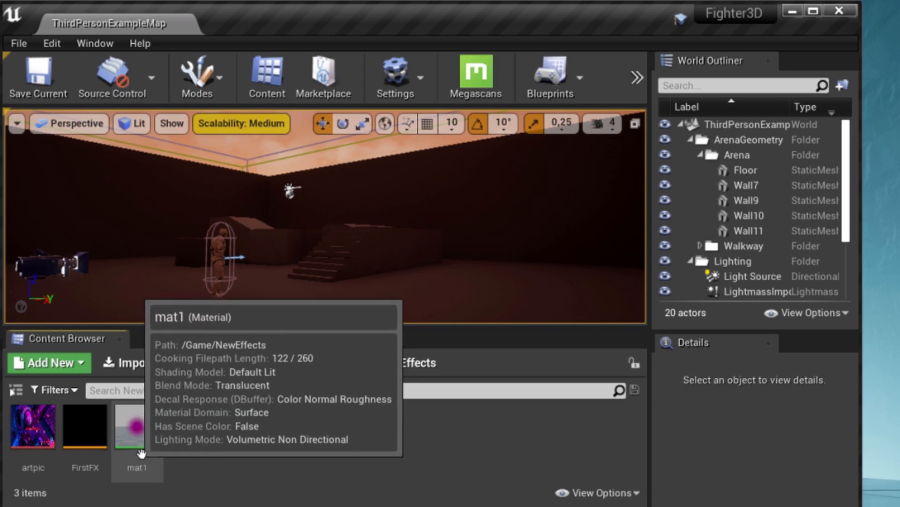
pyautogui.doubleClick(92, 447)
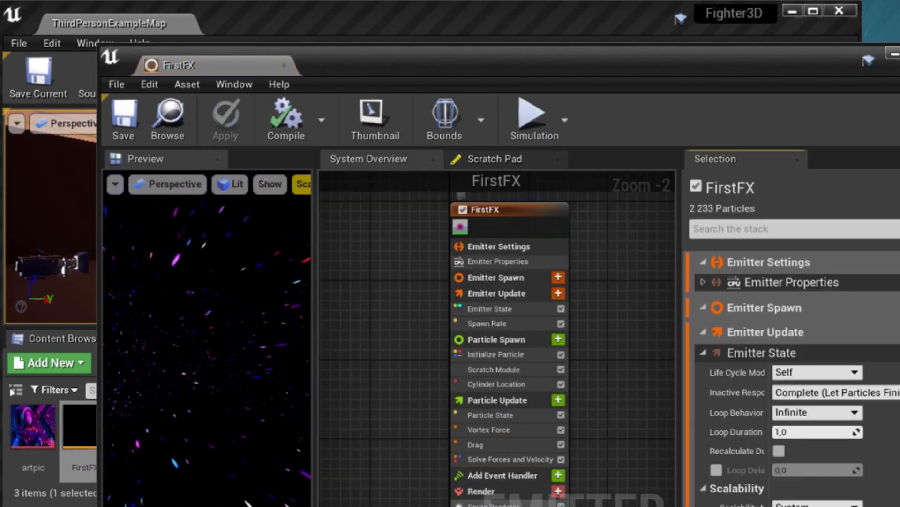
pyautogui.click(494, 504)
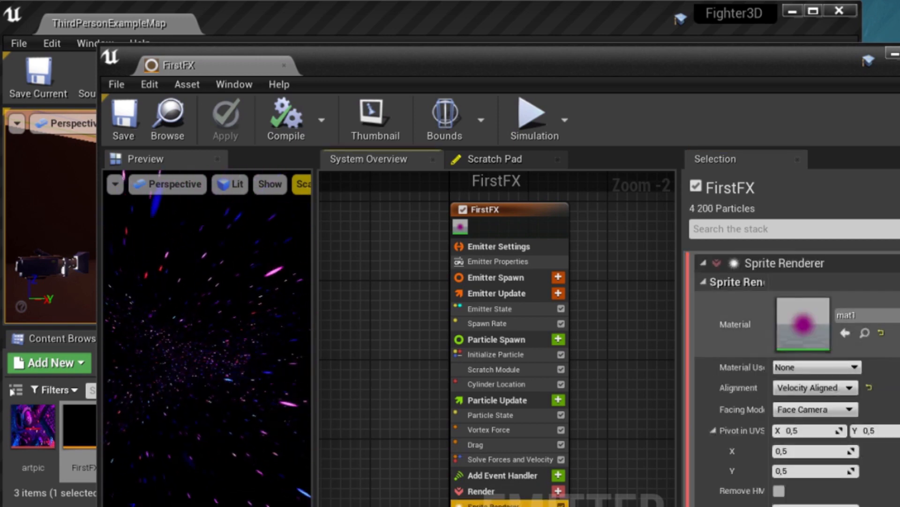
pyautogui.click(895, 318)
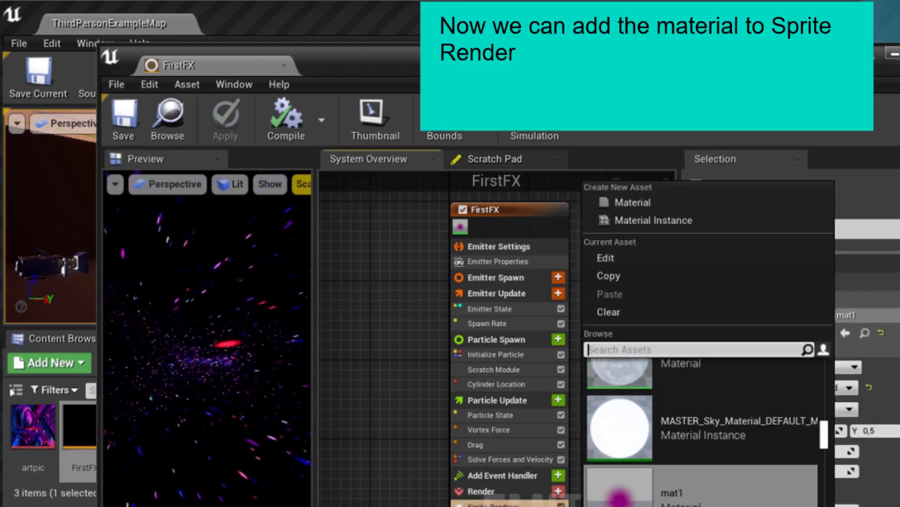
pyautogui.click(684, 498)
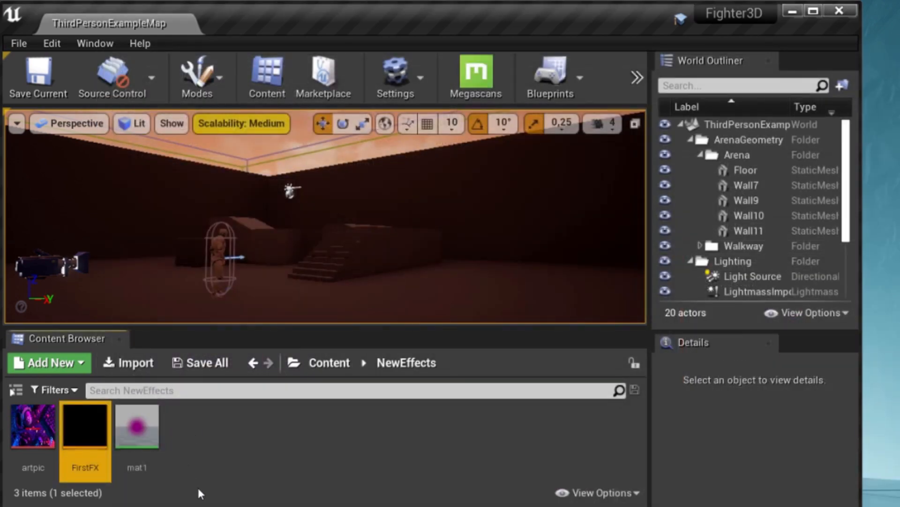
# - Create a Niagara system from the FirstFX emitter and save all modified content
pyautogui.rightClick(75, 429)
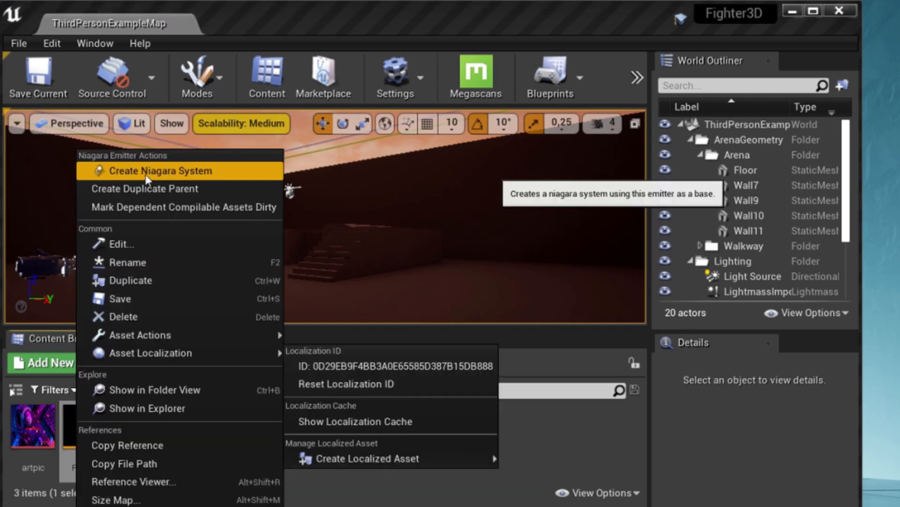
pyautogui.click(147, 173)
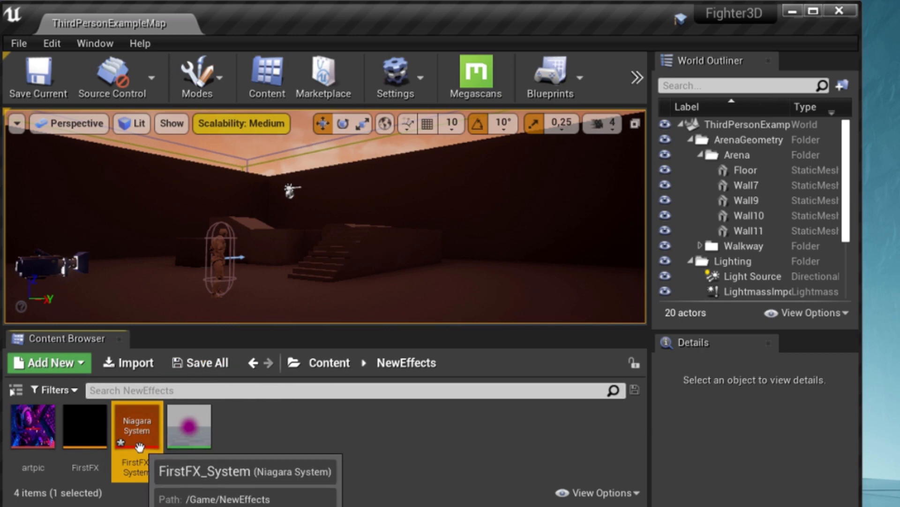
pyautogui.click(201, 362)
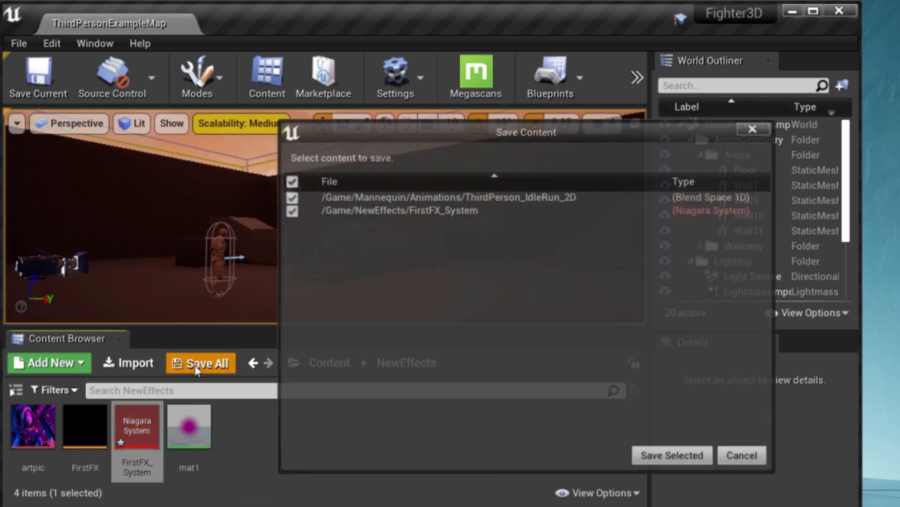
pyautogui.click(648, 455)
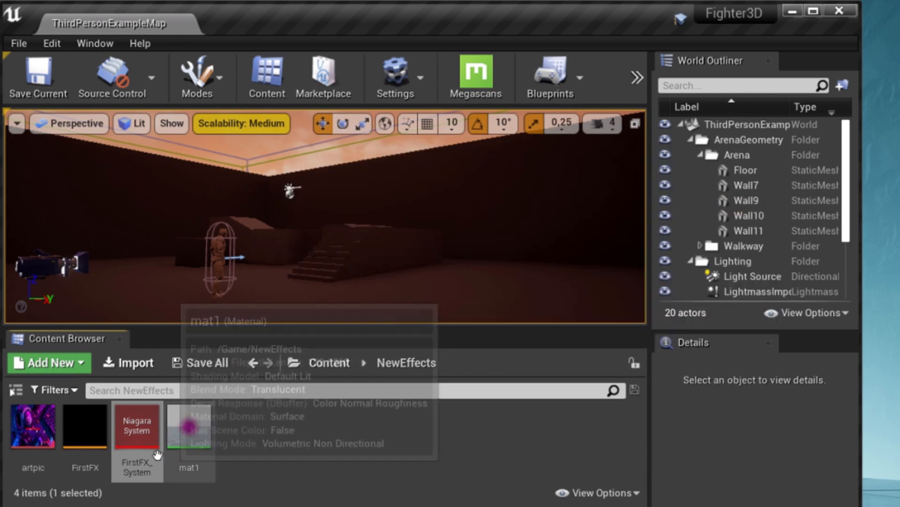
# - Open FirstFX_System, look through the emitters that can be added to it, and close it without adding one
pyautogui.doubleClick(134, 446)
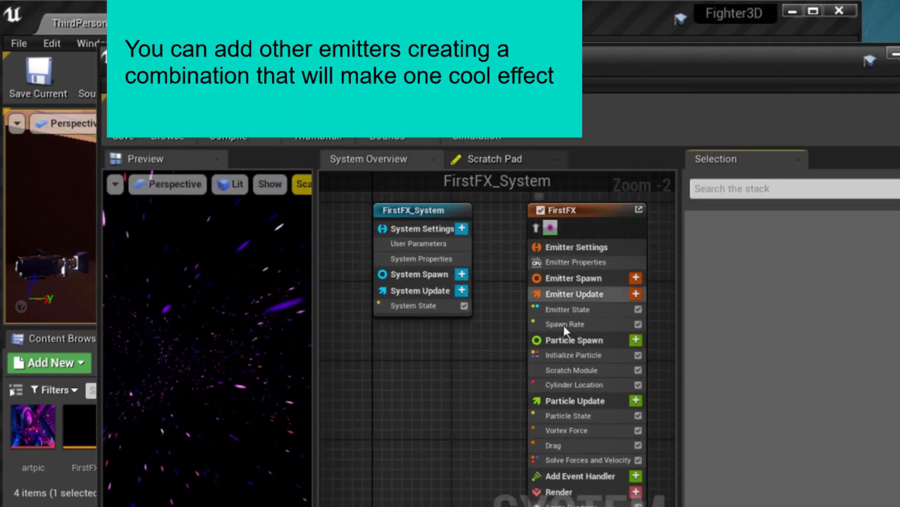
pyautogui.rightClick(413, 406)
pyautogui.moveTo(452, 427)
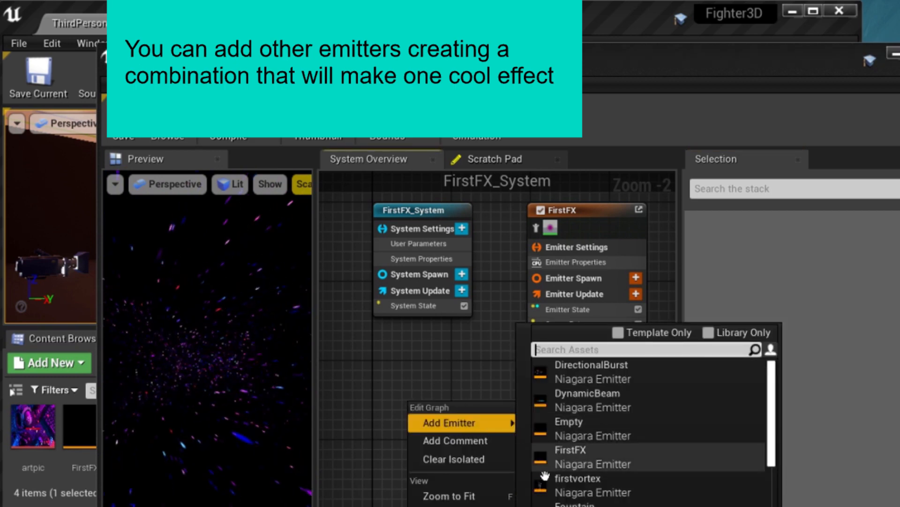
pyautogui.click(459, 364)
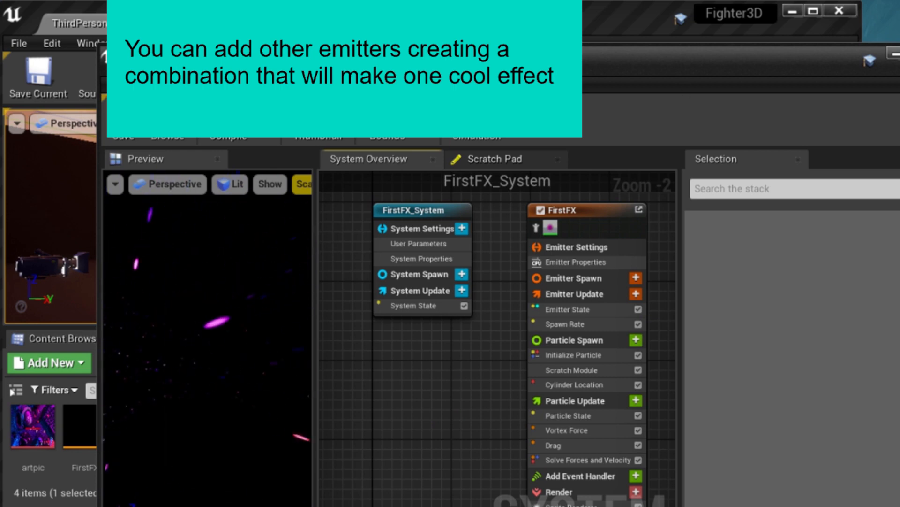
pyautogui.click(897, 54)
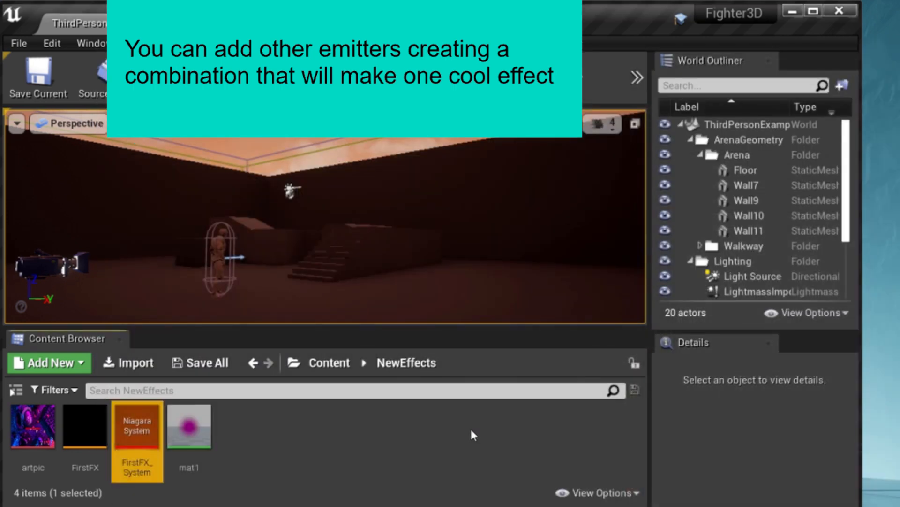
# - Open the ThirdPersonIdle animation from the Mannequin/Animations folder
pyautogui.click(255, 364)
pyautogui.click(256, 364)
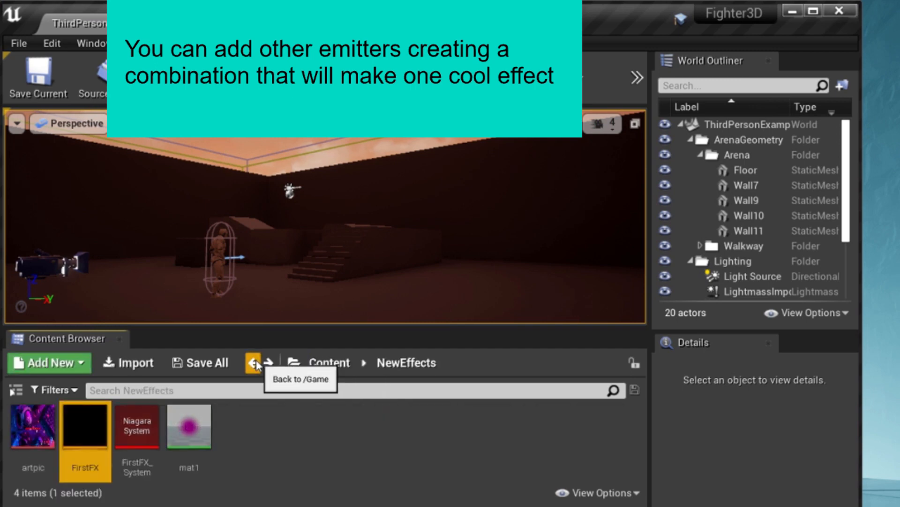
pyautogui.click(254, 362)
pyautogui.doubleClick(232, 427)
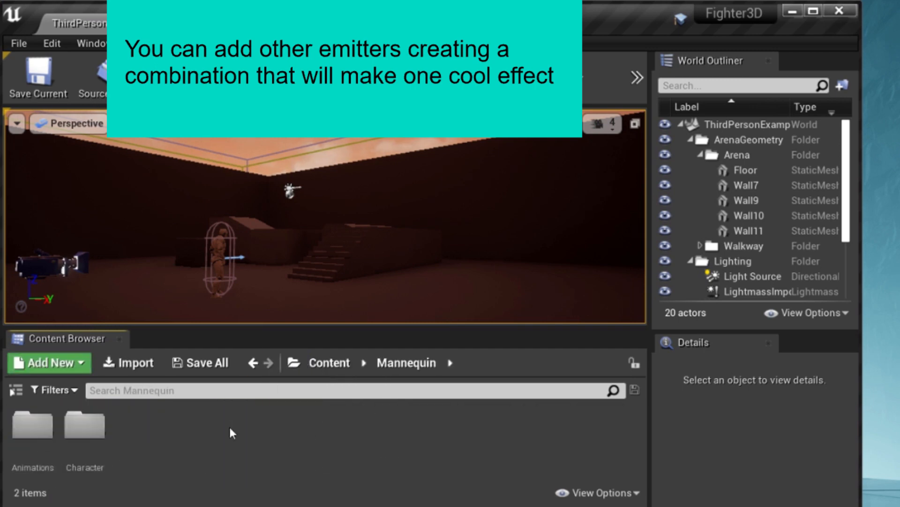
pyautogui.doubleClick(49, 428)
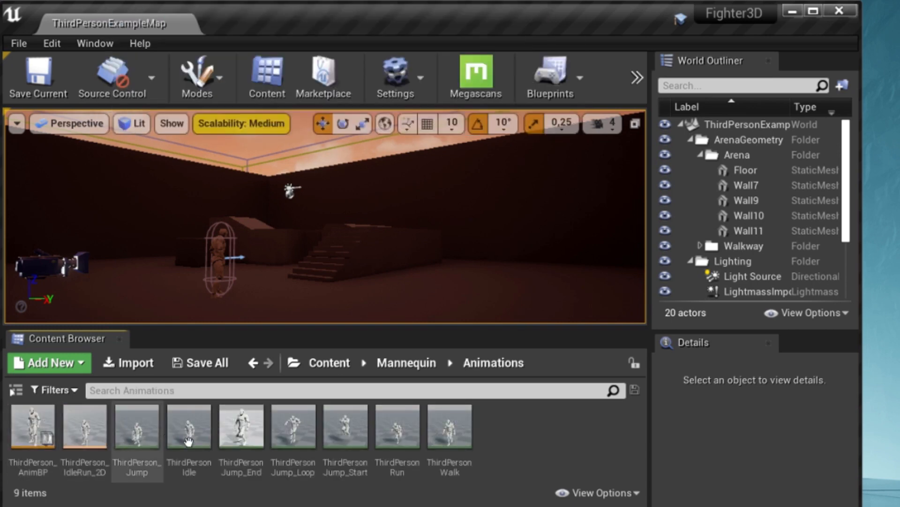
pyautogui.doubleClick(203, 448)
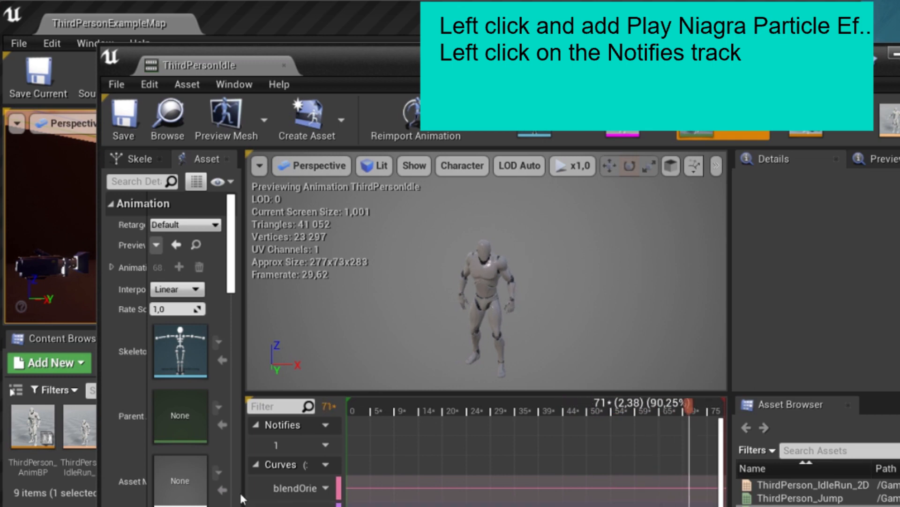
# - Add a Play Niagara Particle Effect notify near the start of notify track 1
pyautogui.moveTo(232, 498); pyautogui.dragTo(178, 498)
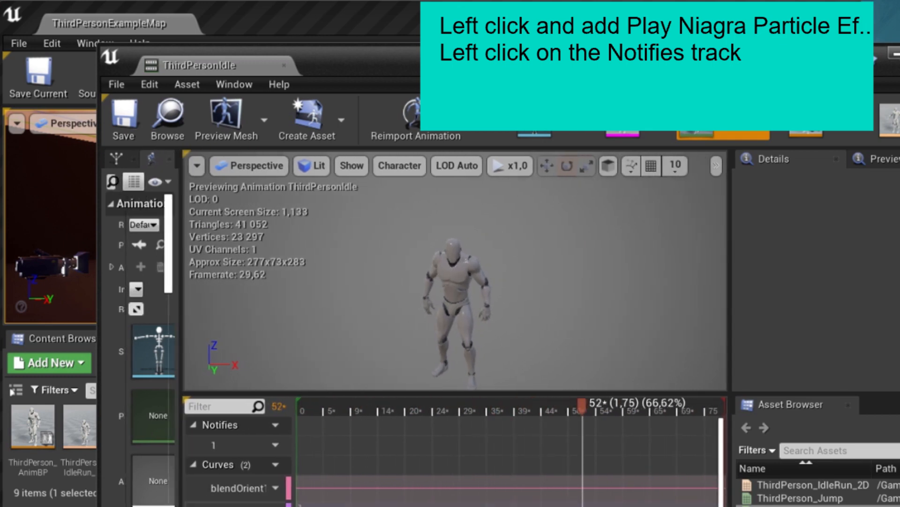
pyautogui.rightClick(306, 440)
pyautogui.moveTo(364, 462)
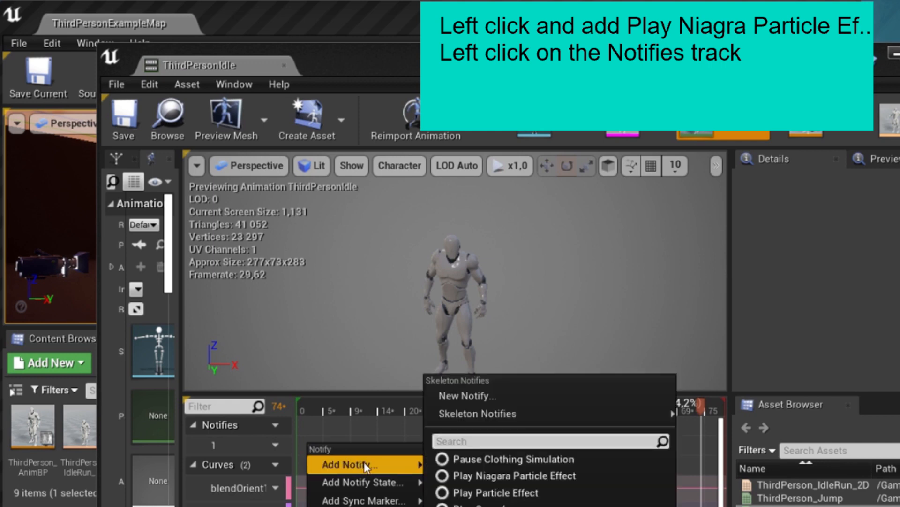
pyautogui.click(506, 477)
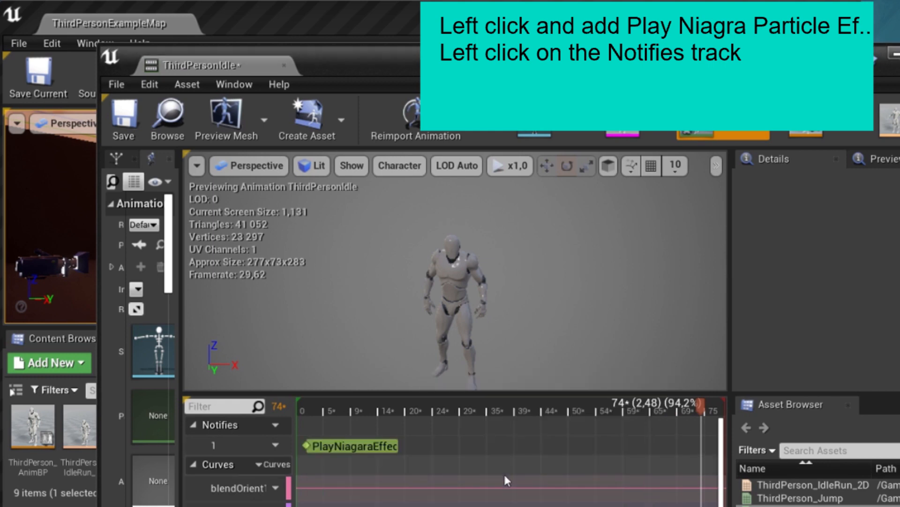
# - Assign FirstFX_System as the notify's Niagara System, save the animation, and minimize its editor after viewing the effect
pyautogui.click(333, 443)
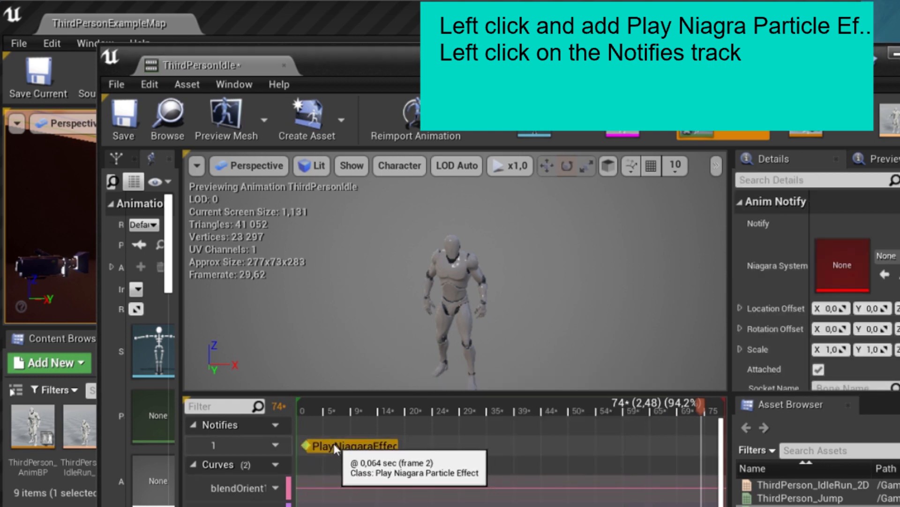
pyautogui.click(887, 258)
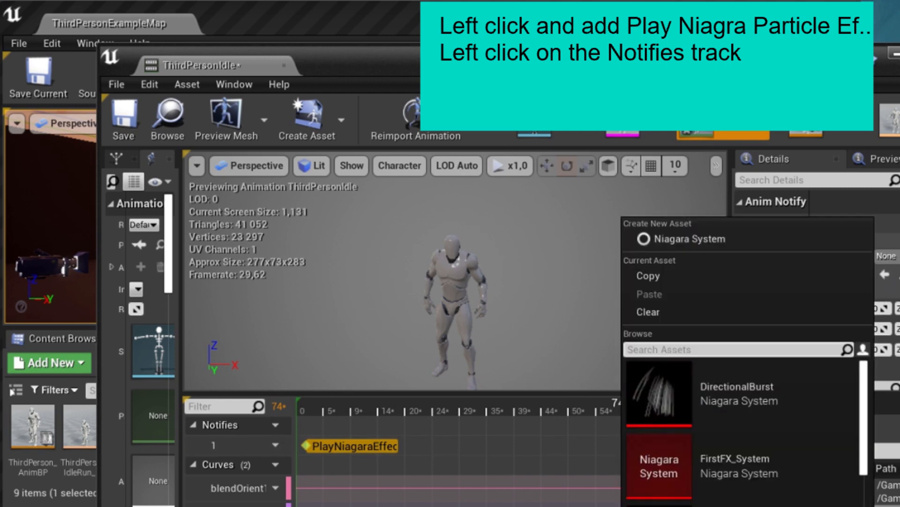
pyautogui.click(710, 463)
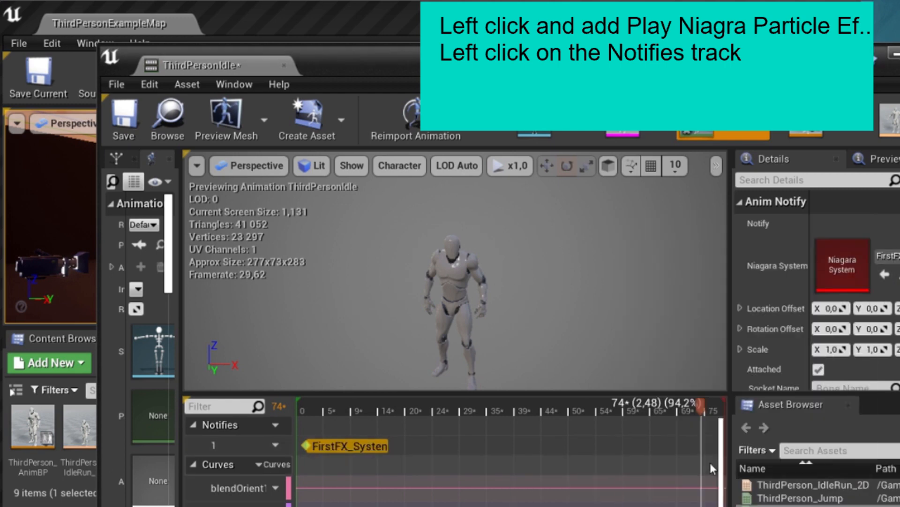
pyautogui.click(123, 115)
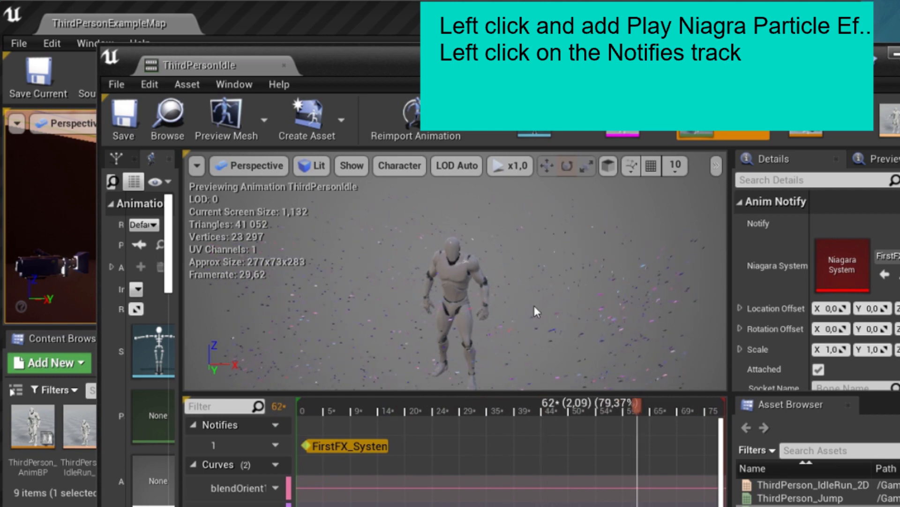
pyautogui.moveTo(536, 312)
pyautogui.mouseDown(button='right')
pyautogui.moveTo(521, 345)
pyautogui.moveTo(525, 364)
pyautogui.moveTo(552, 351)
pyautogui.moveTo(537, 310)
pyautogui.moveTo(530, 368)
pyautogui.moveTo(535, 311)
pyautogui.mouseUp(button='right')
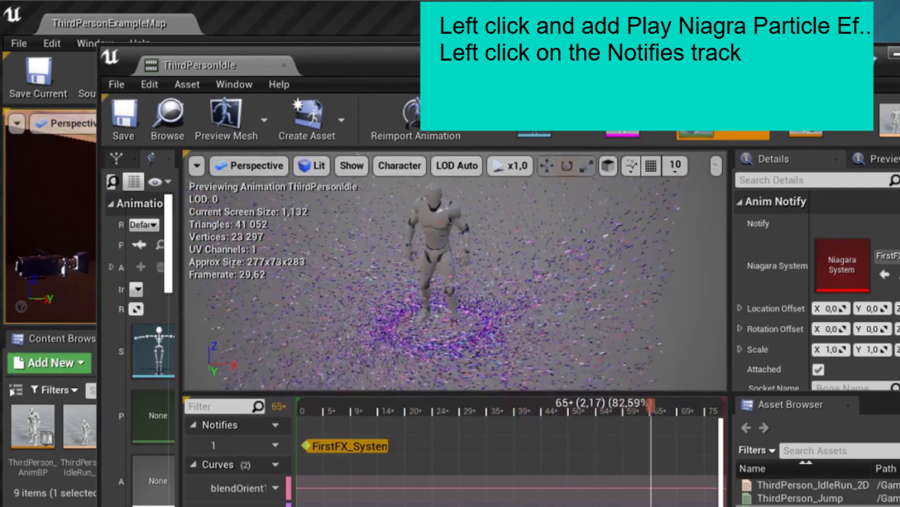
pyautogui.click(896, 54)
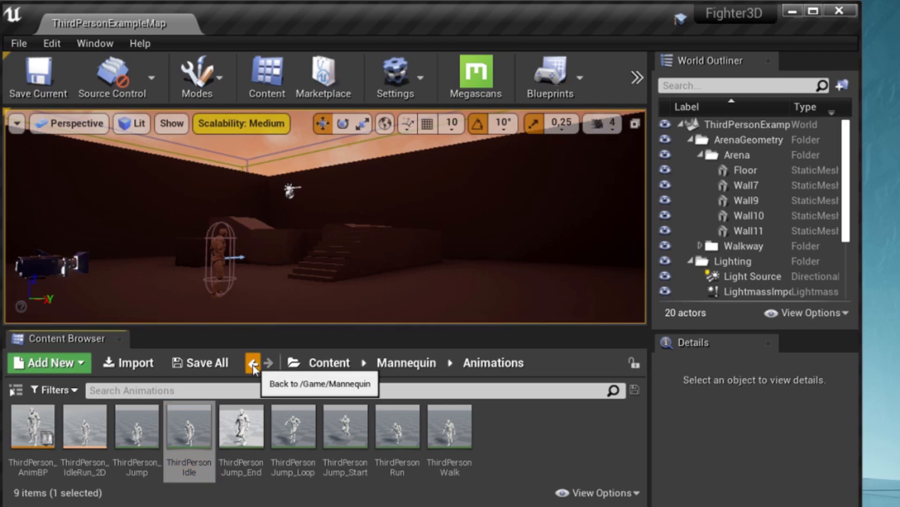
# - Return to the Content folder and play the level, fitting the preview window on screen to view the effect around the character
pyautogui.click(253, 363)
pyautogui.click(253, 362)
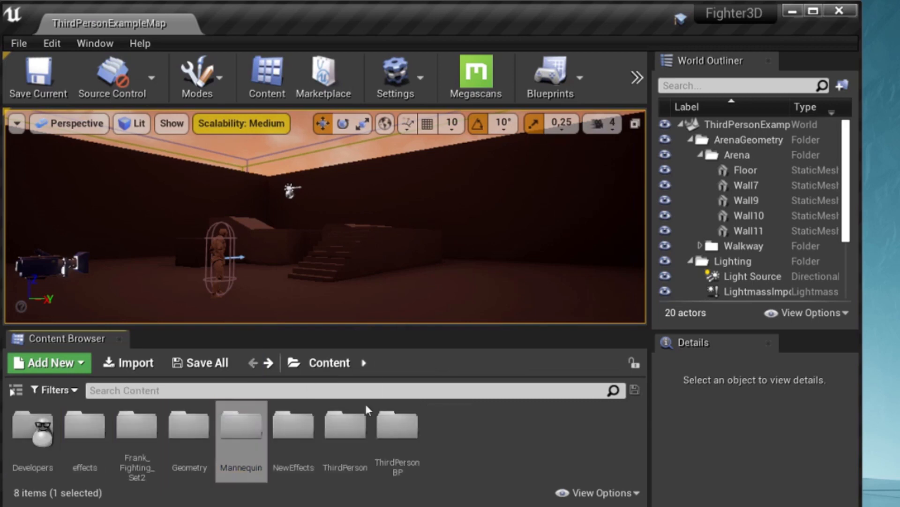
pyautogui.click(637, 70)
pyautogui.moveTo(661, 123)
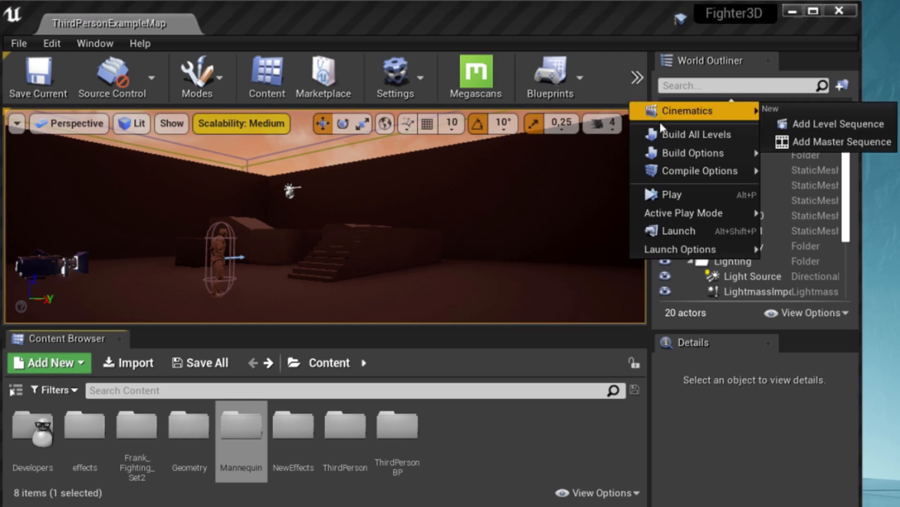
pyautogui.click(661, 195)
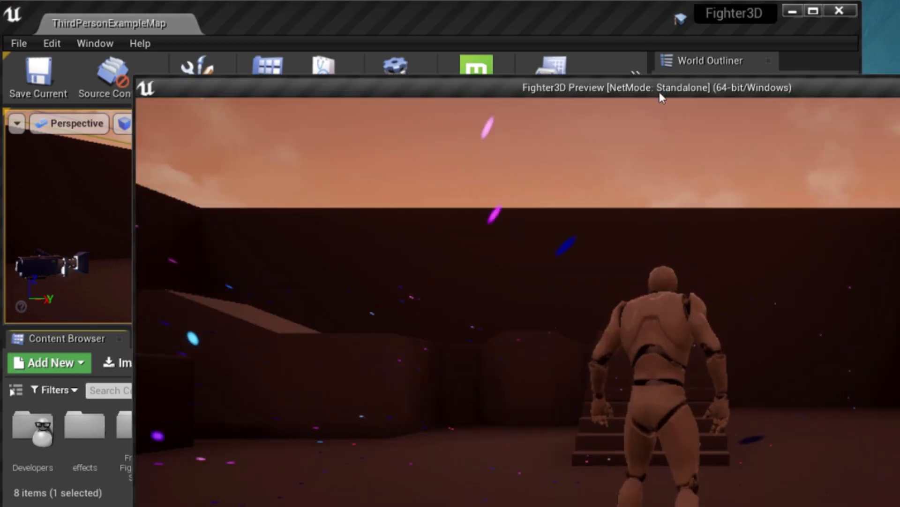
pyautogui.moveTo(662, 88); pyautogui.dragTo(394, 28)
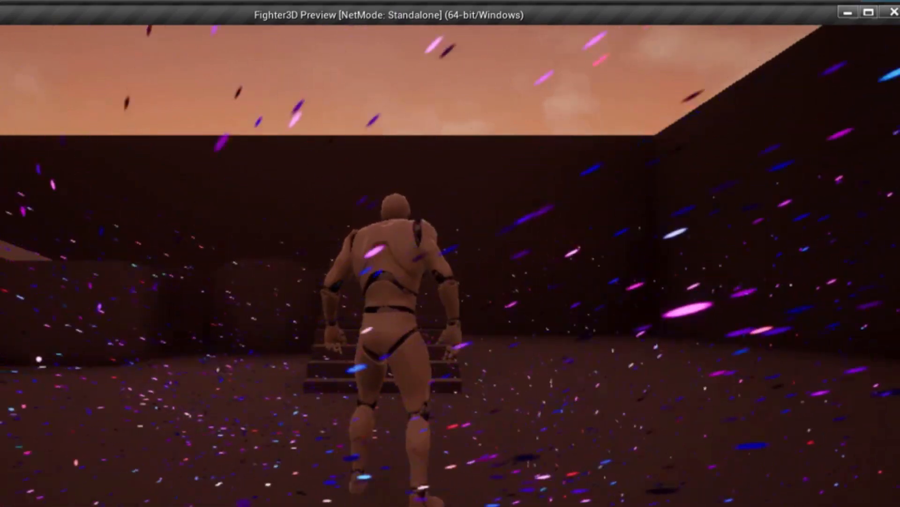
pyautogui.moveTo(898, 501); pyautogui.dragTo(750, 502)
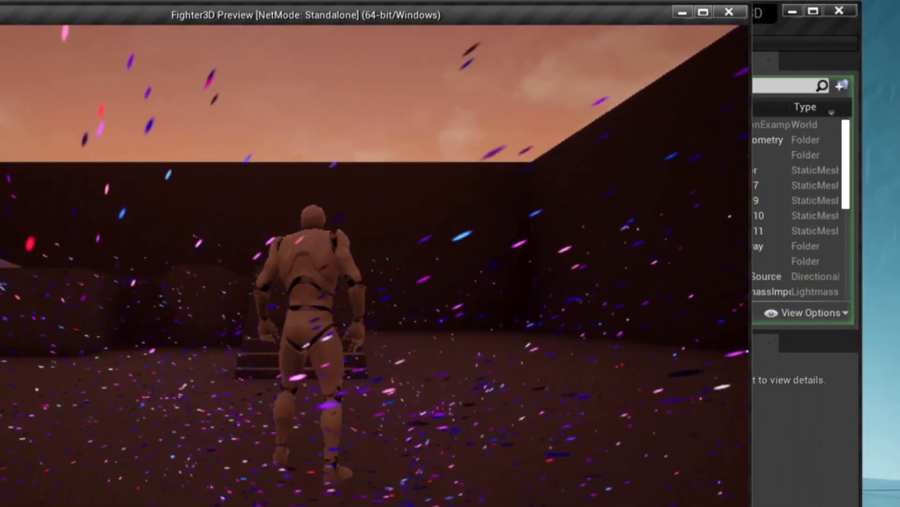